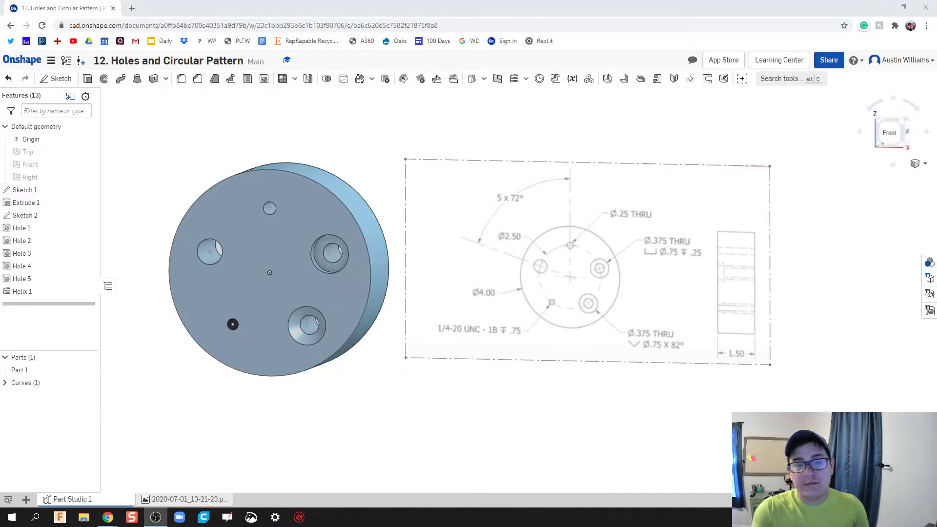
Step: Inspect Sketch 1 and Sketch 2 in the original Part Studio's feature list
scroll(234, 349, "up", 6)
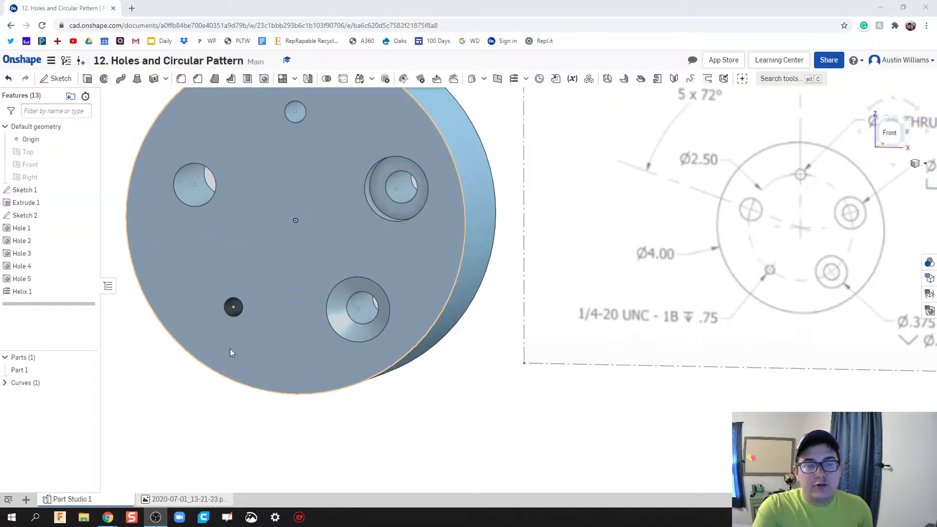
left_click(313, 446)
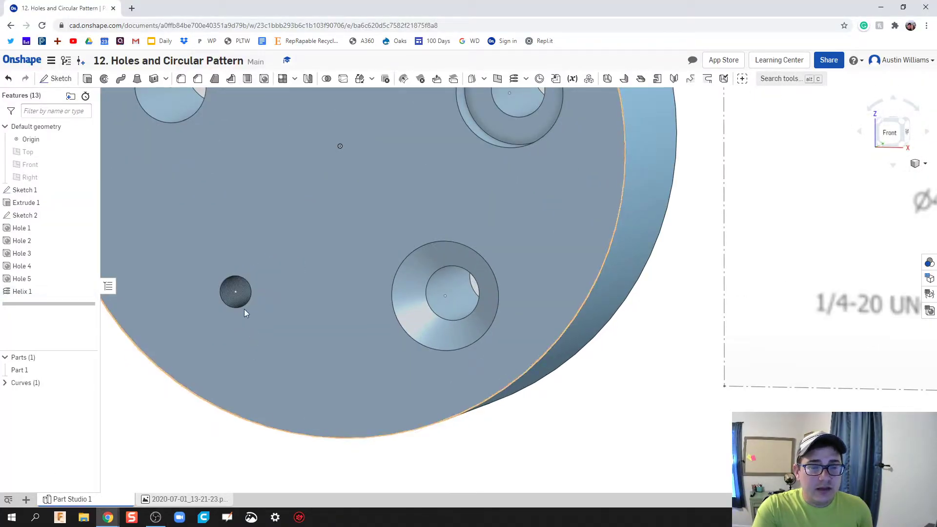
scroll(258, 322, "down", 6)
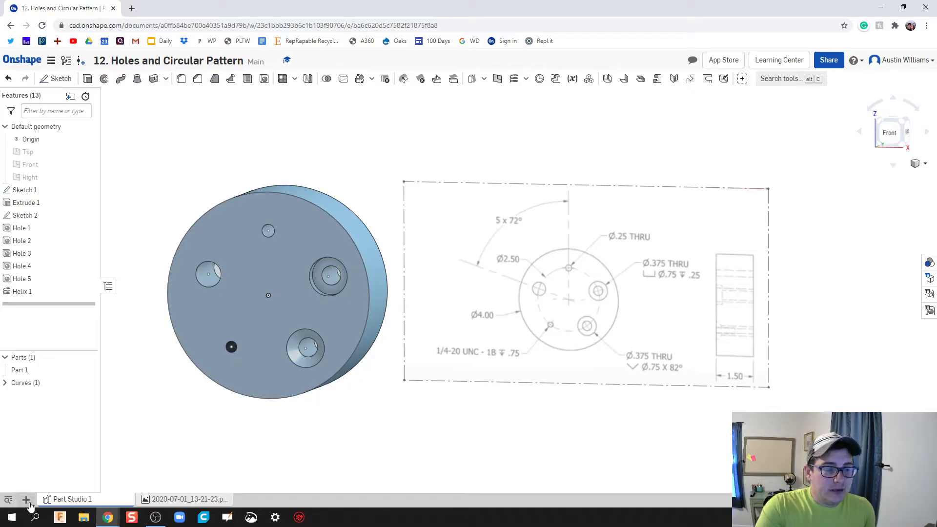
left_click(50, 215)
left_click(45, 190, "ctrl")
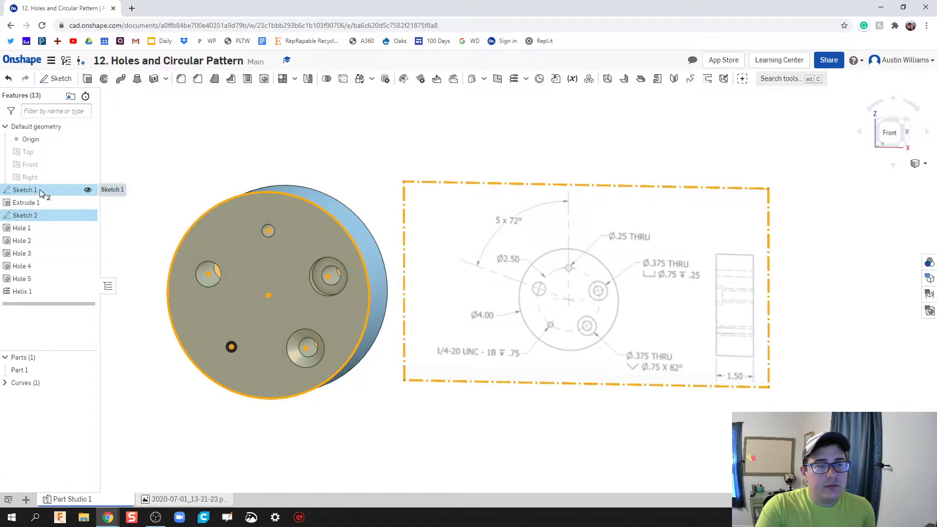
left_click(35, 218, "ctrl")
double_click(35, 216)
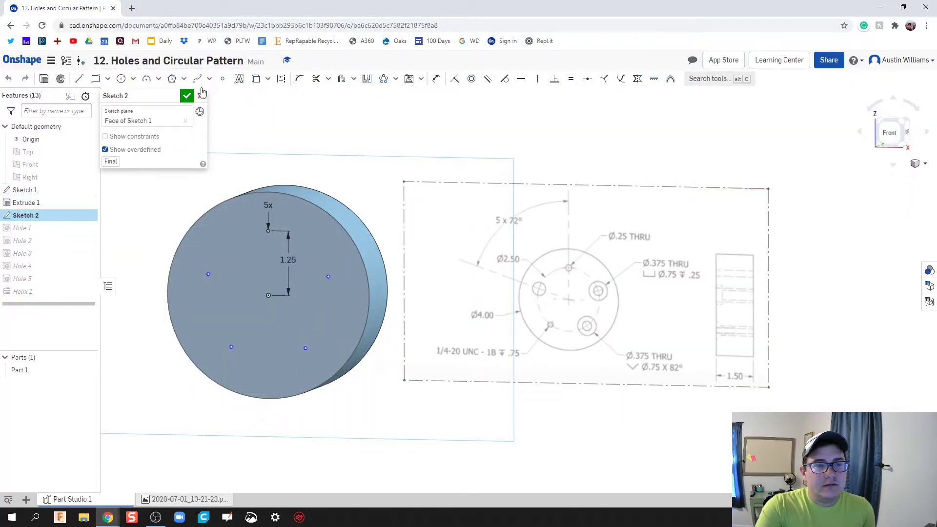
left_click(201, 96)
Step: Open Sketch 1 face-on to review the reference drawing, then accept it
left_click(37, 191)
double_click(37, 191)
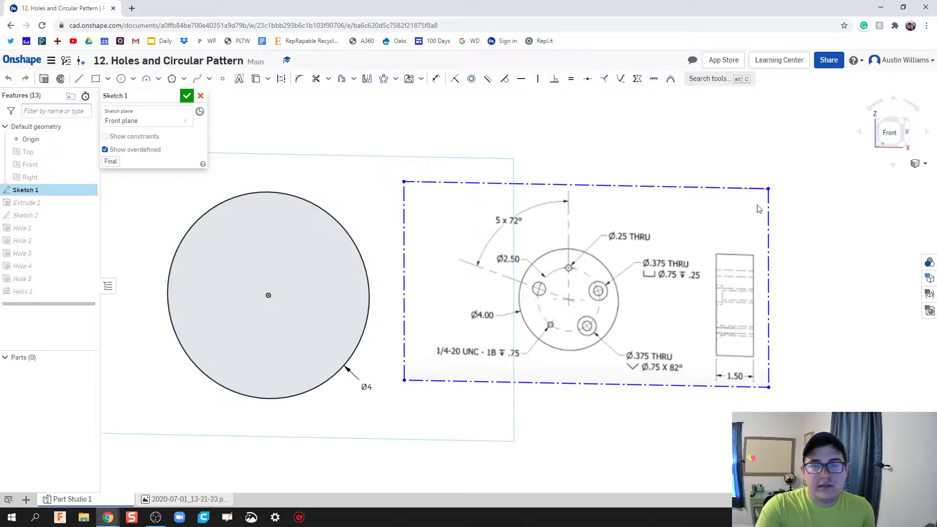
left_click(891, 132)
scroll(834, 222, "up", 2)
mouse_move(834, 221)
middle_mouse_down()
mouse_move(649, 209)
mouse_move(612, 226)
mouse_move(624, 219)
middle_mouse_up()
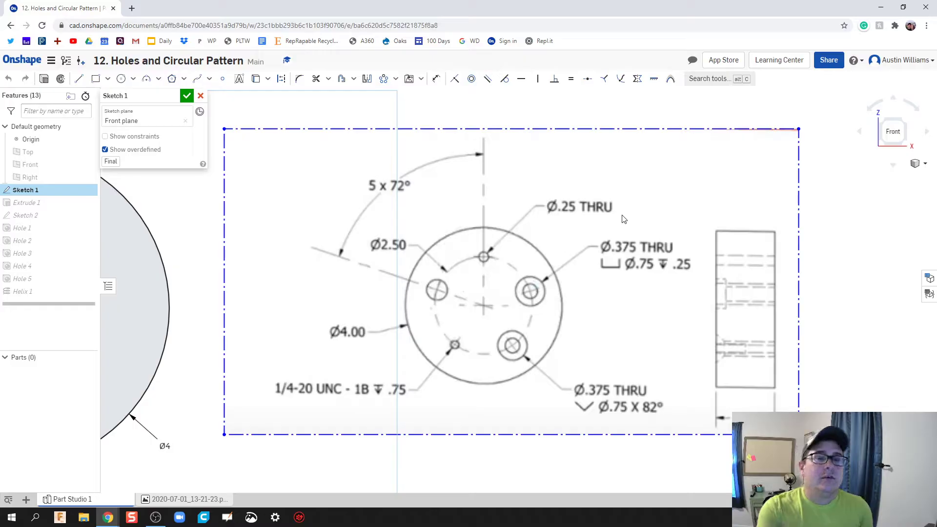
left_click(188, 96)
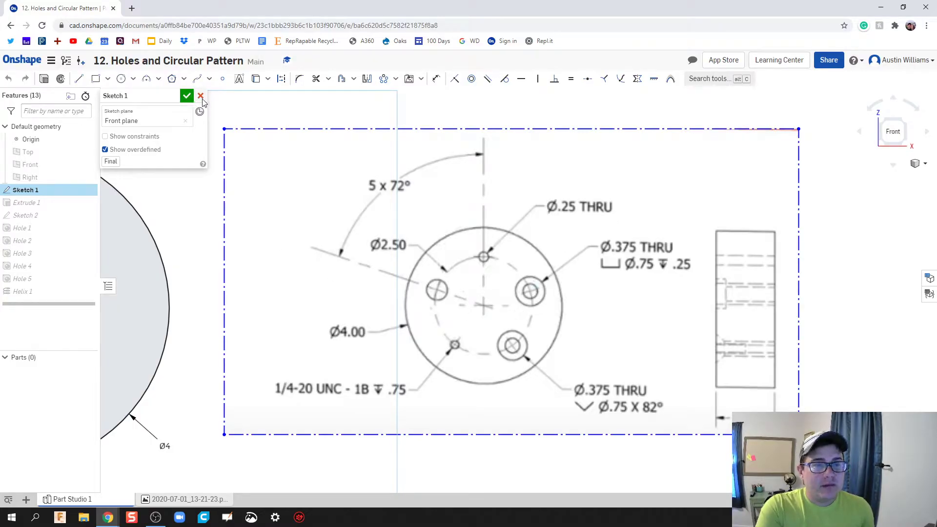
Step: Create a new Part Studio and start a sketch on its Front plane
left_click(25, 499)
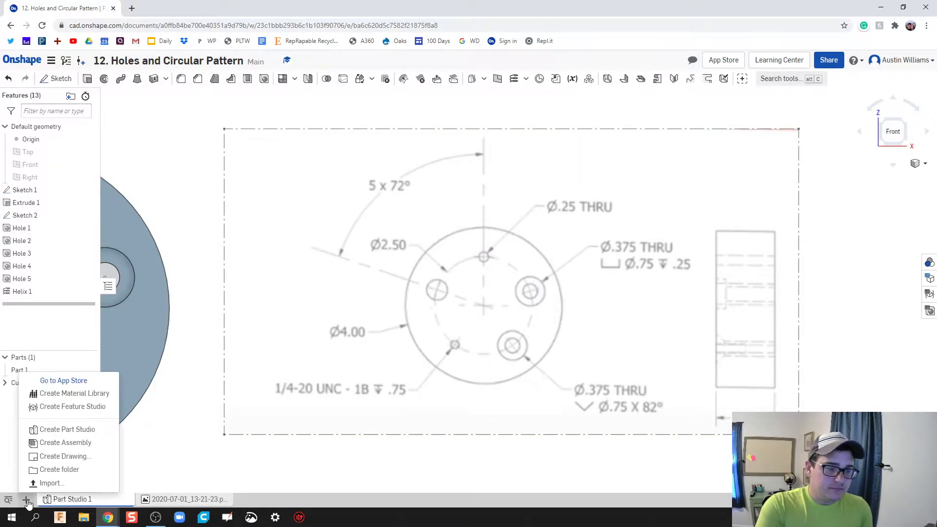
left_click(39, 431)
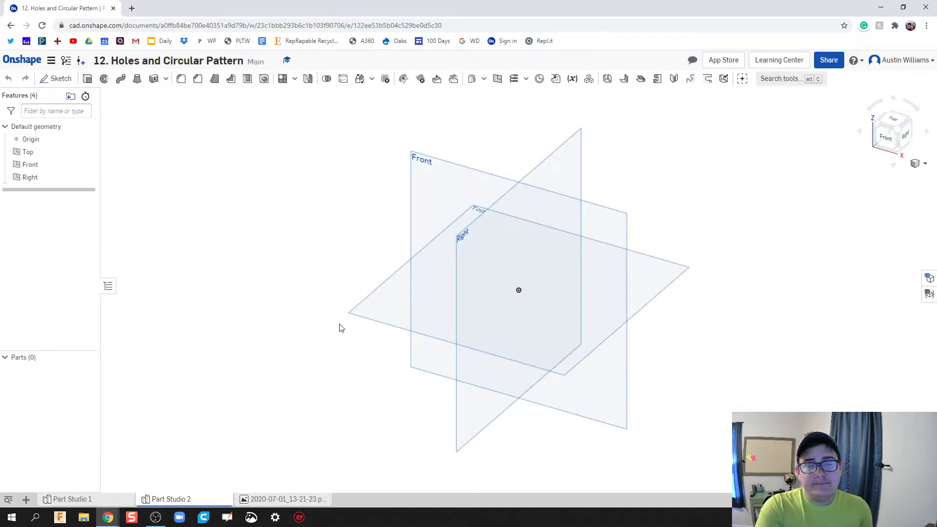
left_click(53, 79)
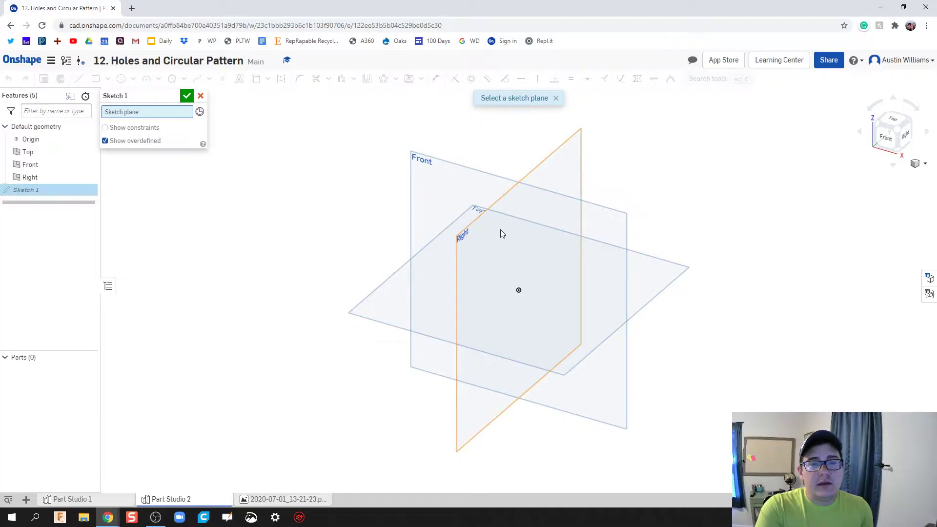
left_click(604, 227)
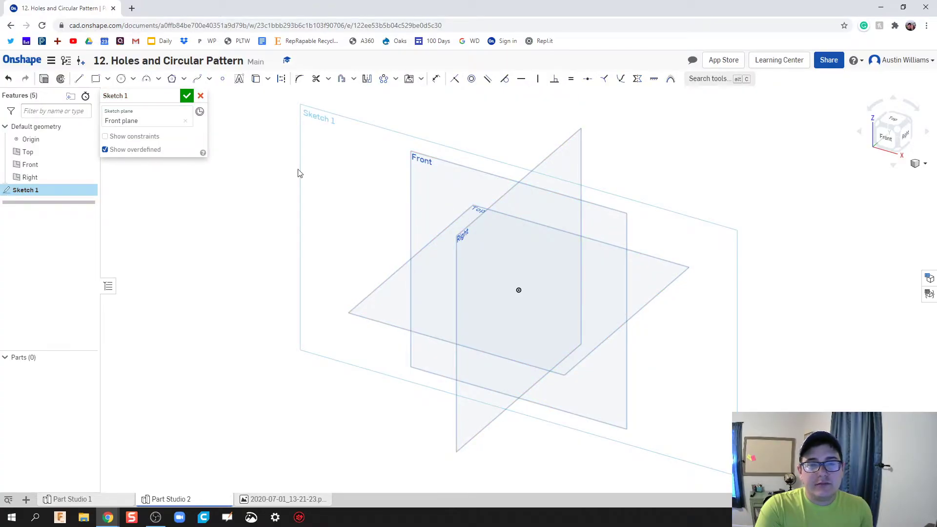
Step: Insert the reference drawing PNG to the right of the origin and accept Sketch 1
left_click(421, 79)
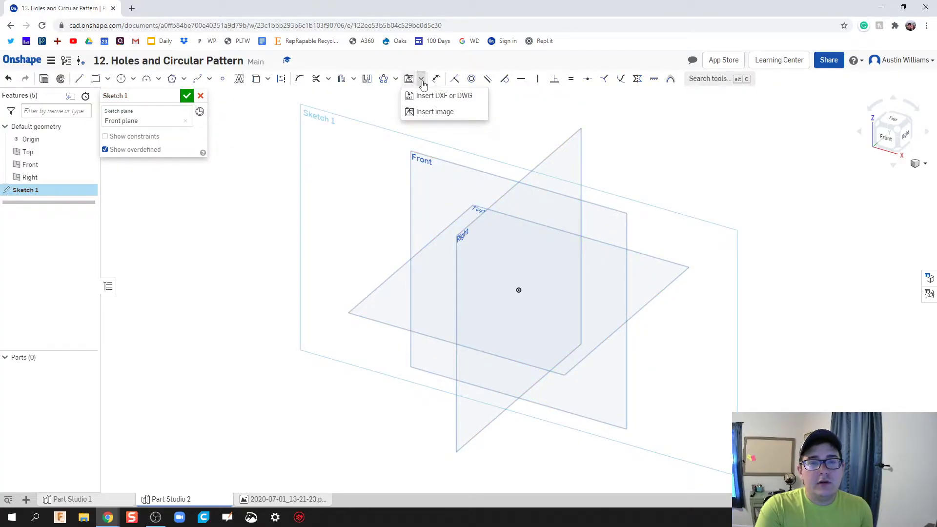
left_click(419, 113)
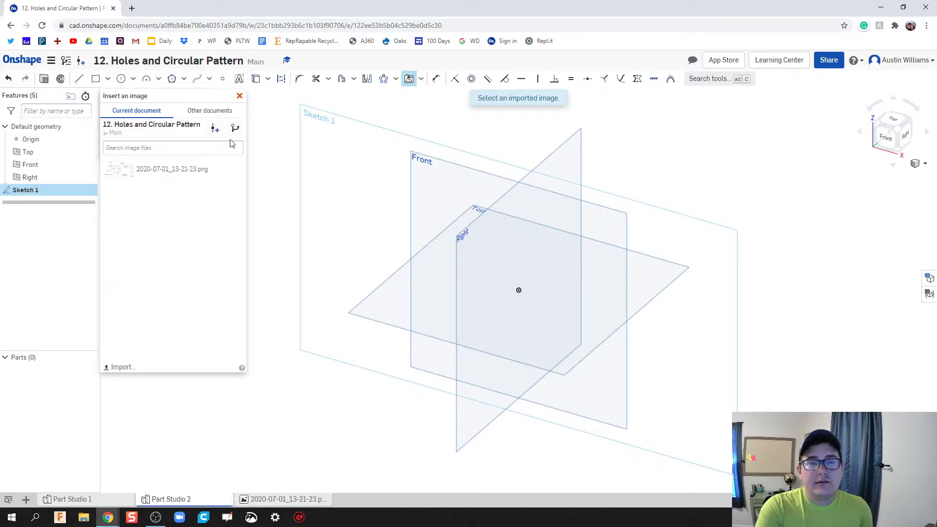
left_click(177, 168)
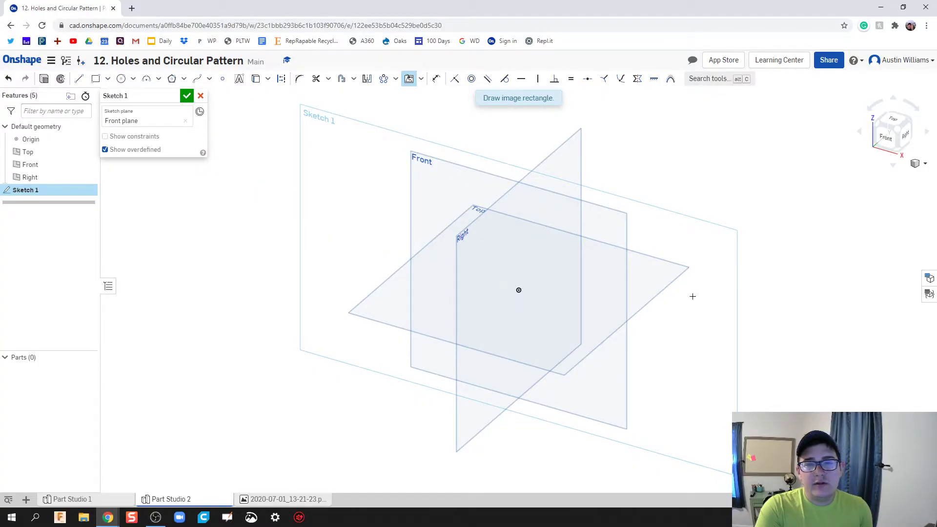
left_click(886, 137)
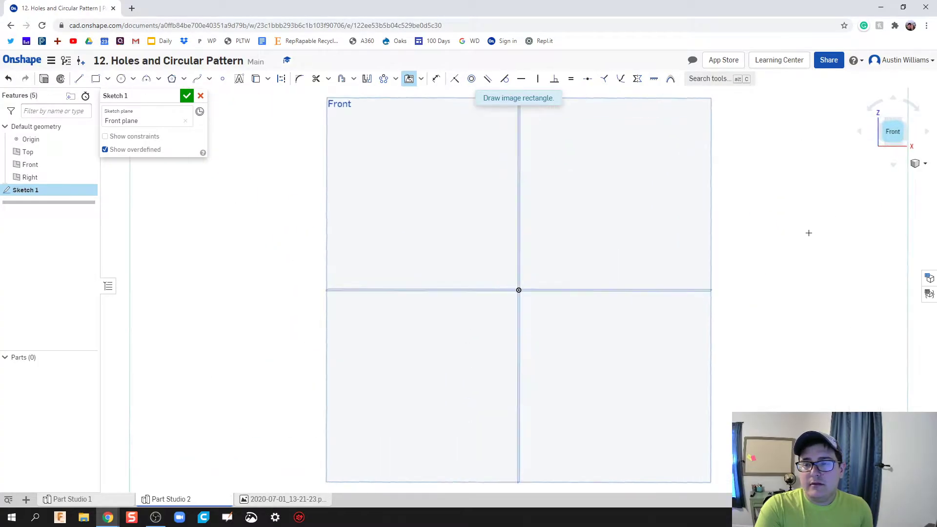
mouse_move(349, 126)
left_mouse_down()
mouse_move(840, 410)
mouse_move(777, 407)
left_mouse_up()
scroll(314, 379, "up", 2)
scroll(299, 372, "down", 3)
middle_click_drag(300, 372, 453, 352)
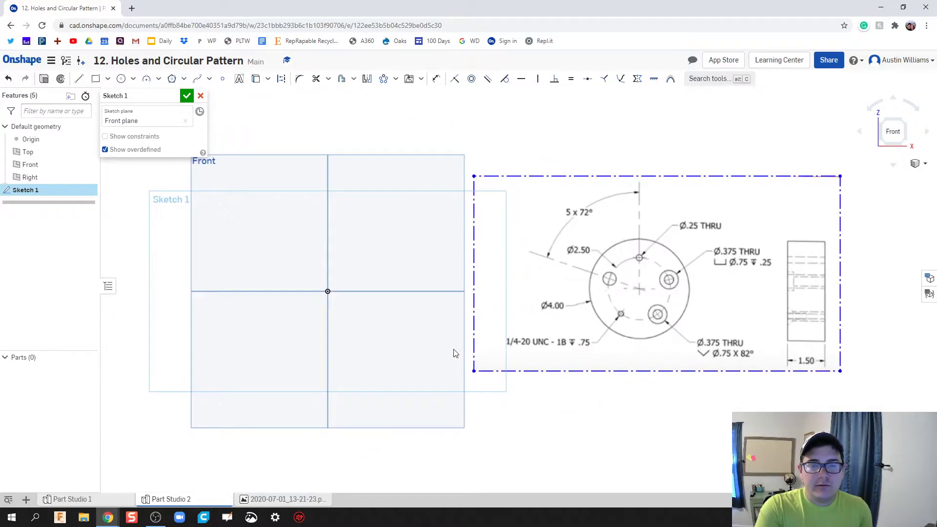
left_click(186, 97)
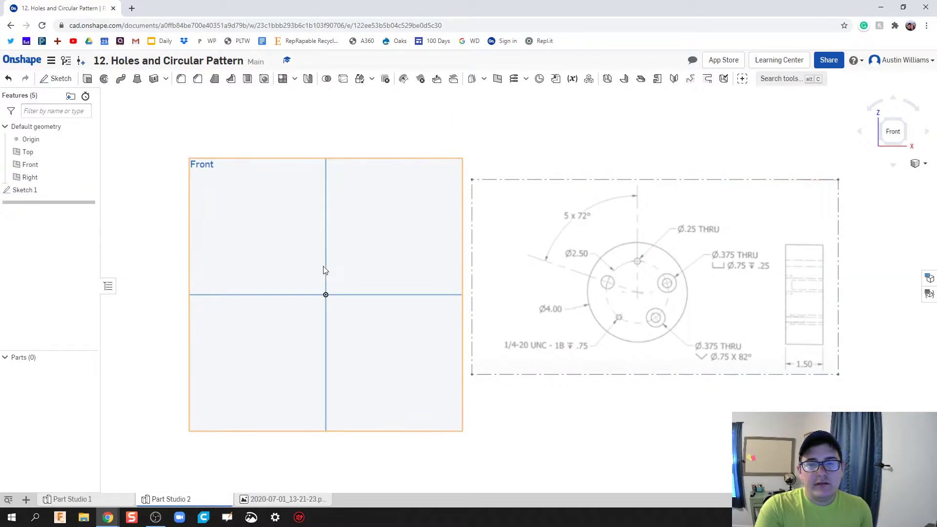
Step: Start a new sketch on the Front plane, viewed normal to it
right_click_drag(384, 271, 375, 276)
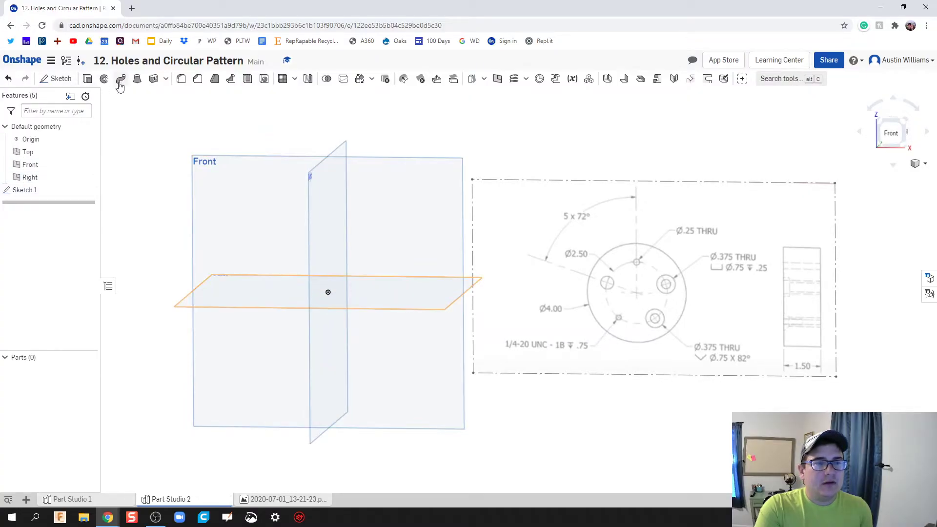
left_click(56, 79)
left_click(383, 205)
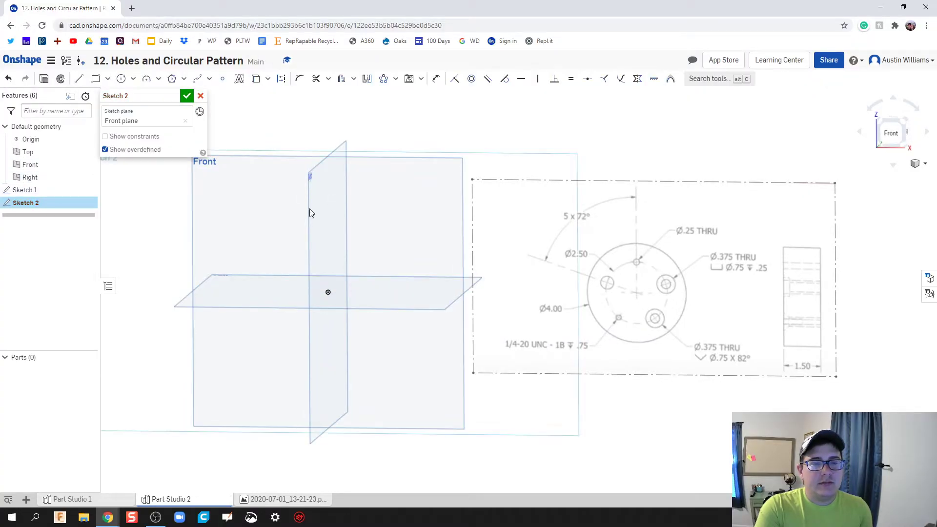
right_click(370, 225)
left_click(398, 337)
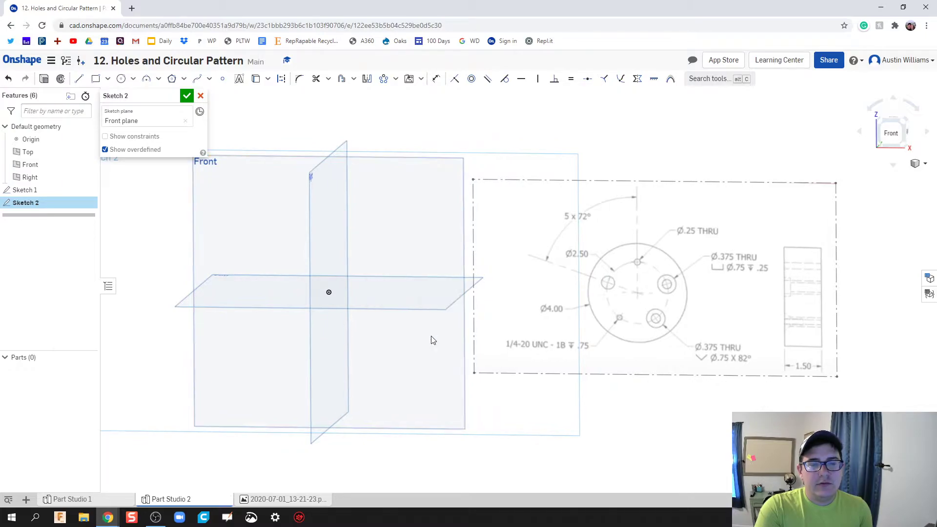
Step: Draw a circle centred on the origin and dimension its diameter to 4 in
key("c")
left_click(519, 290)
left_click(526, 367)
key("Escape")
key("d")
left_click(578, 344)
left_click(595, 364)
type("4")
key("Return")
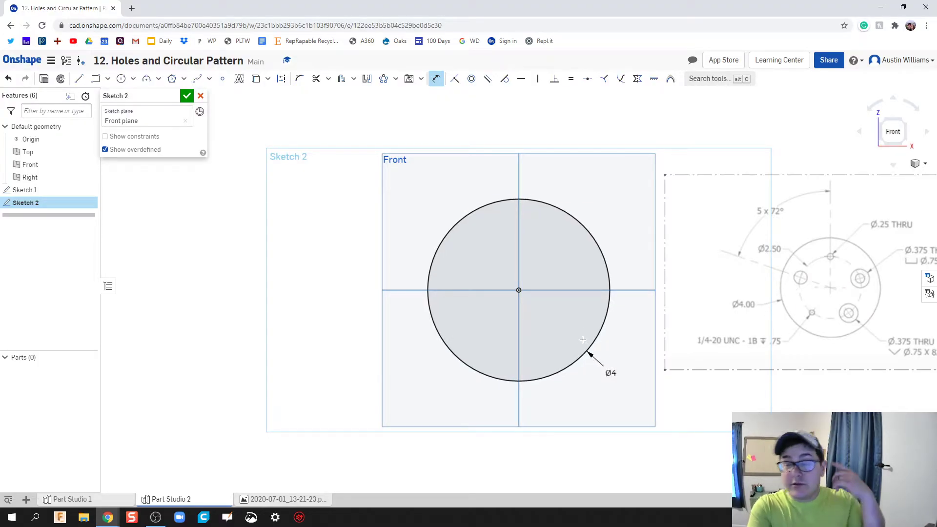
middle_click_drag(618, 365, 510, 369)
right_click_drag(511, 369, 497, 374)
Step: Accept Sketch 2 and hide the Top, Front and Right planes
left_click(187, 96)
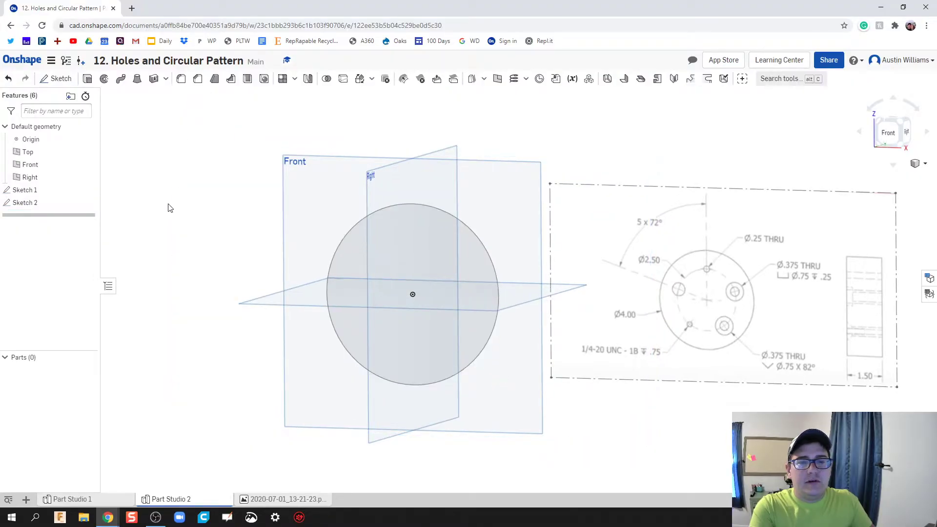
left_click(87, 151)
left_click(87, 164)
left_click(87, 178)
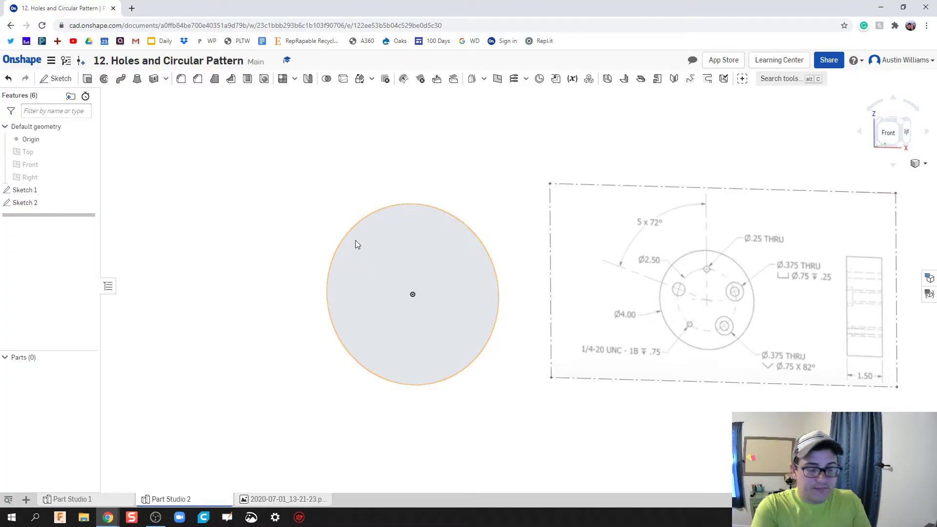
Step: Extrude the circle face 1.5 in, direction flipped, into a new solid part
left_click(92, 80)
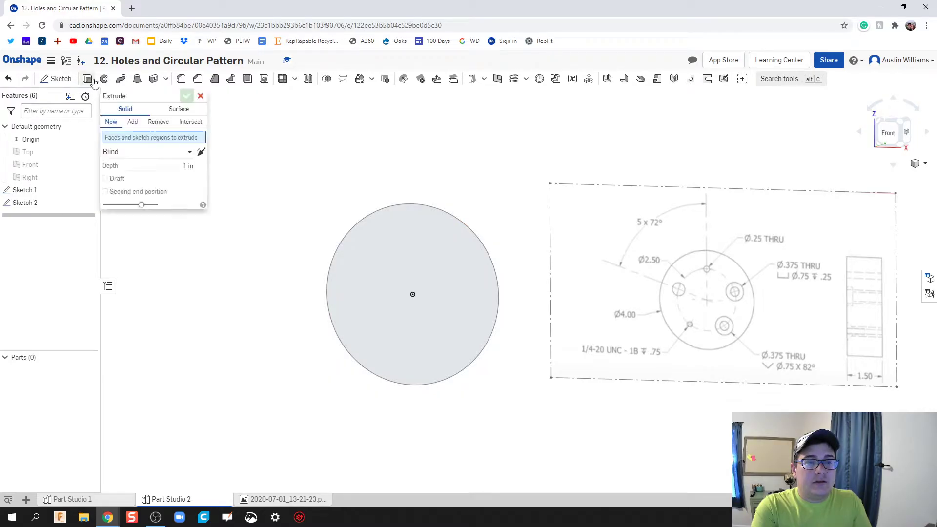
left_click(405, 244)
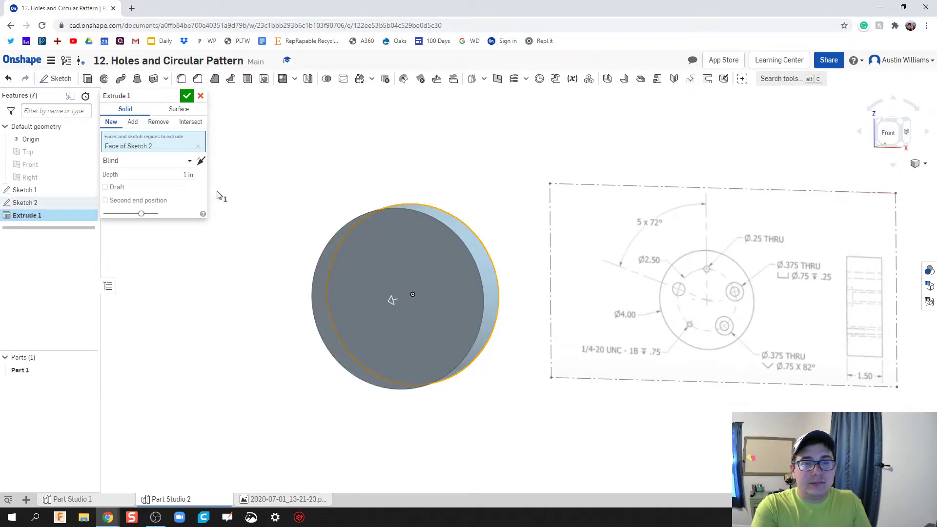
left_click(201, 161)
left_click(187, 175)
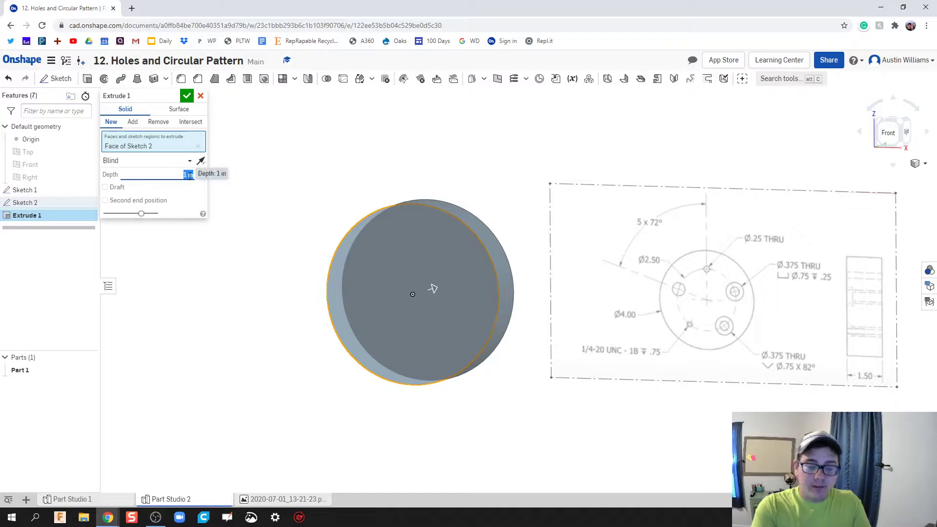
type("1.5")
key("Return")
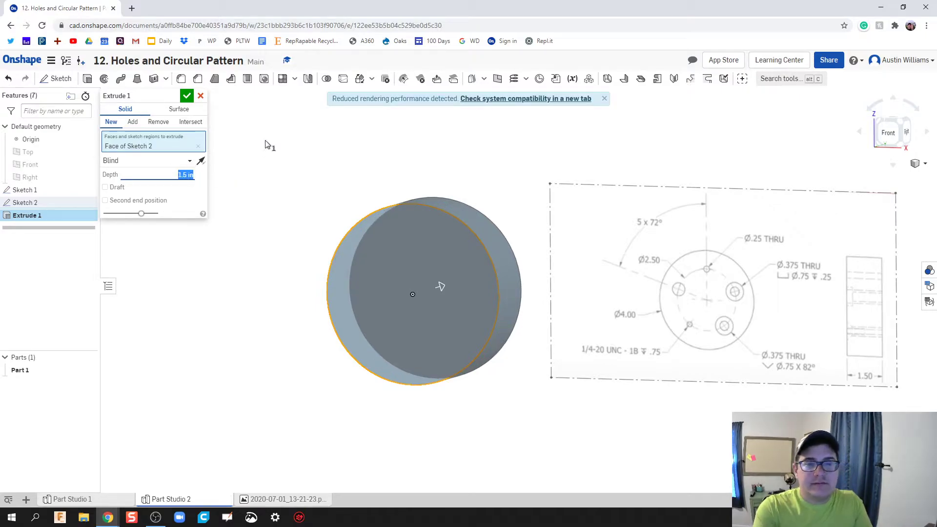
left_click(187, 96)
left_click(606, 99)
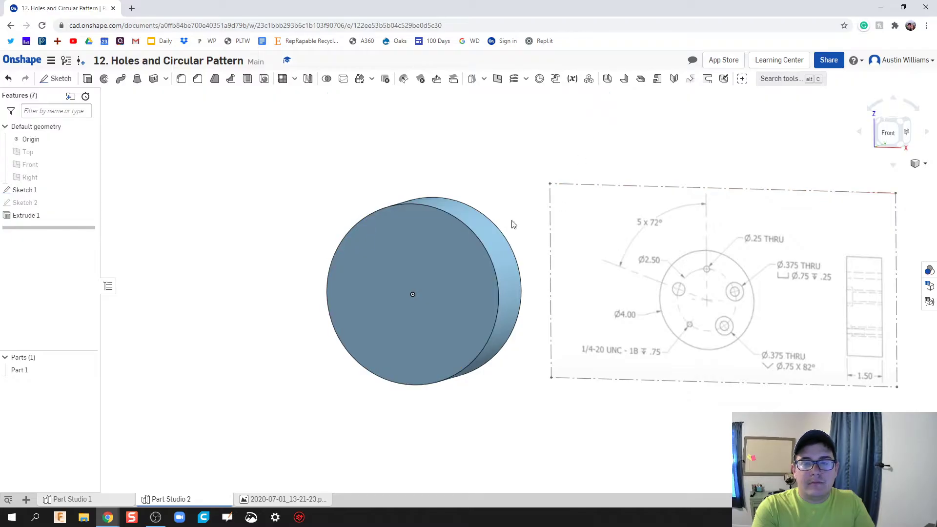
Step: Start a new sketch on the disk's front face and zoom to that face
right_click_drag(512, 220, 523, 226)
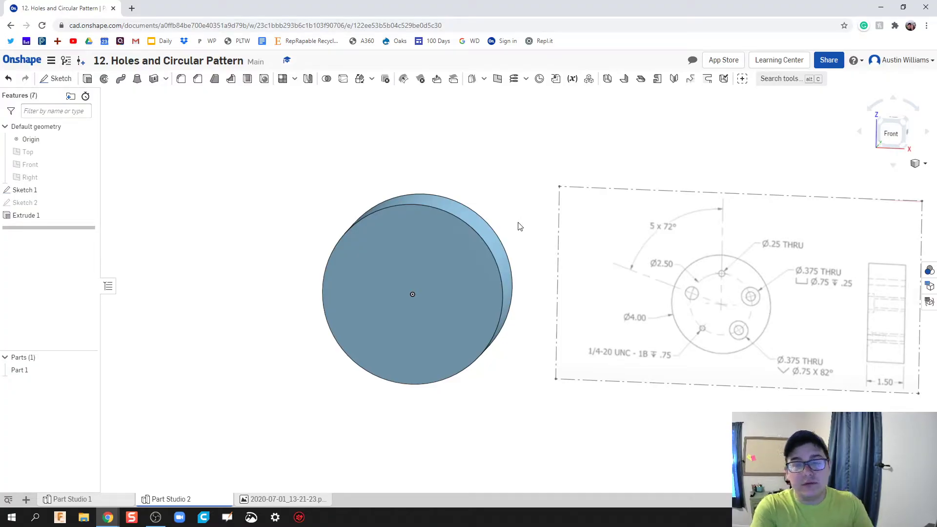
middle_click_drag(520, 229, 475, 220)
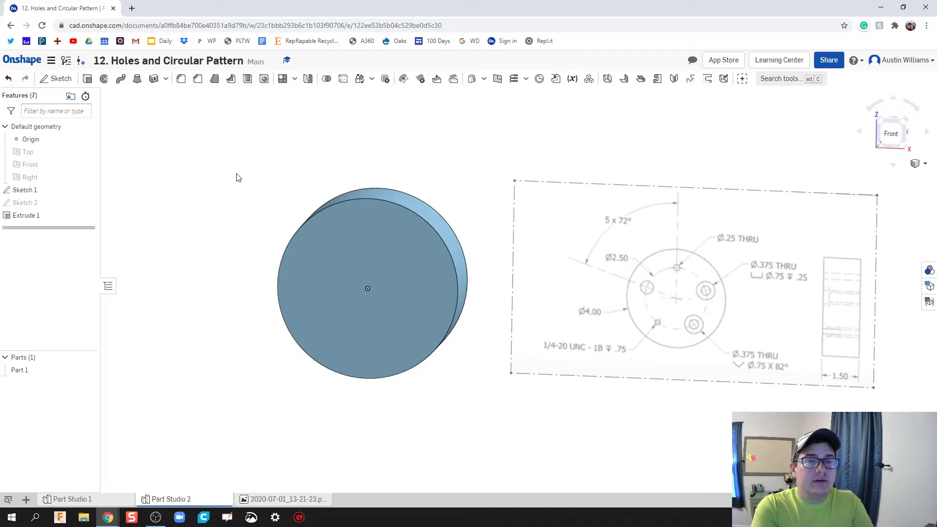
left_click(56, 79)
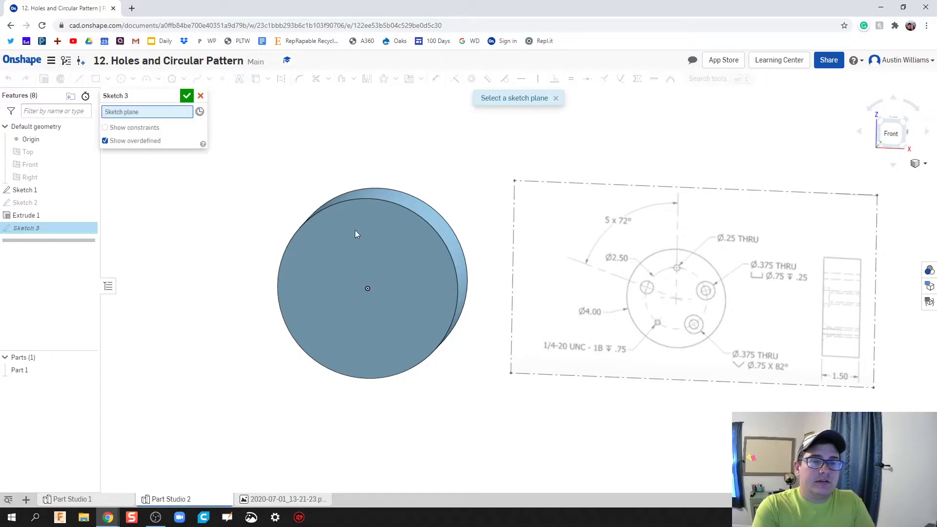
left_click(397, 264)
right_click(399, 263)
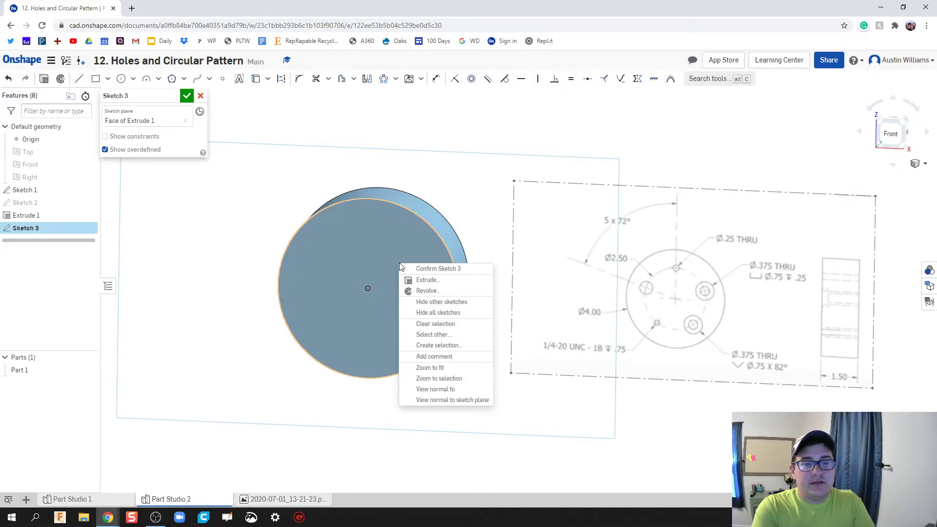
left_click(466, 380)
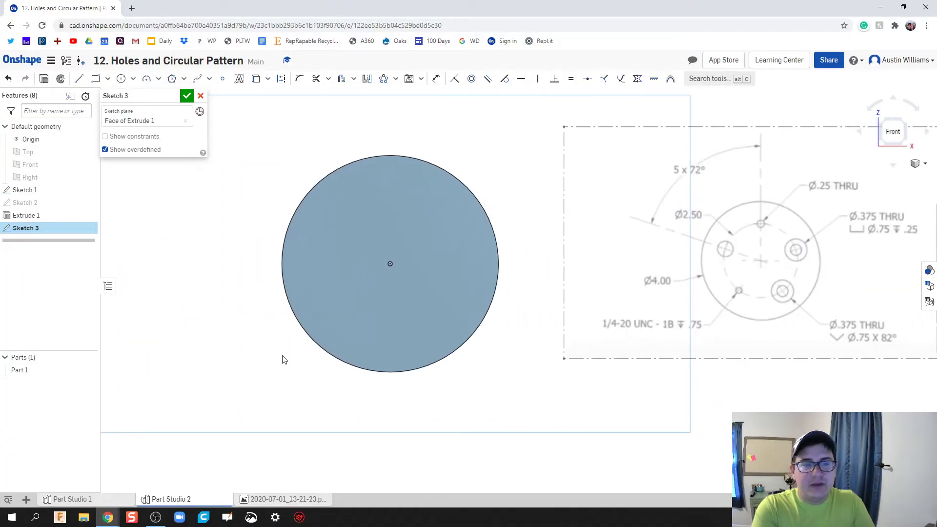
Step: Place a point above the centre, dimensioned 2.5/2 (1.25 in) from the origin
left_click(223, 82)
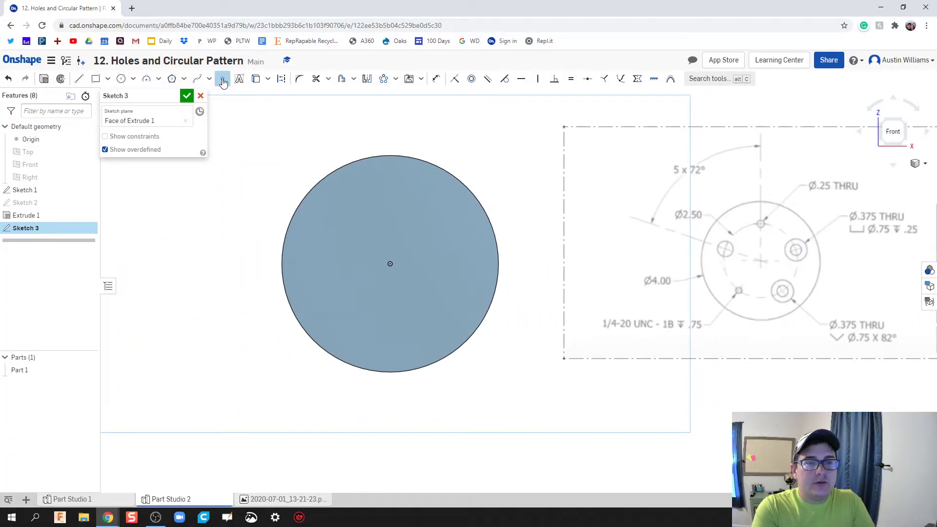
left_click(390, 197)
key("Escape")
key("q")
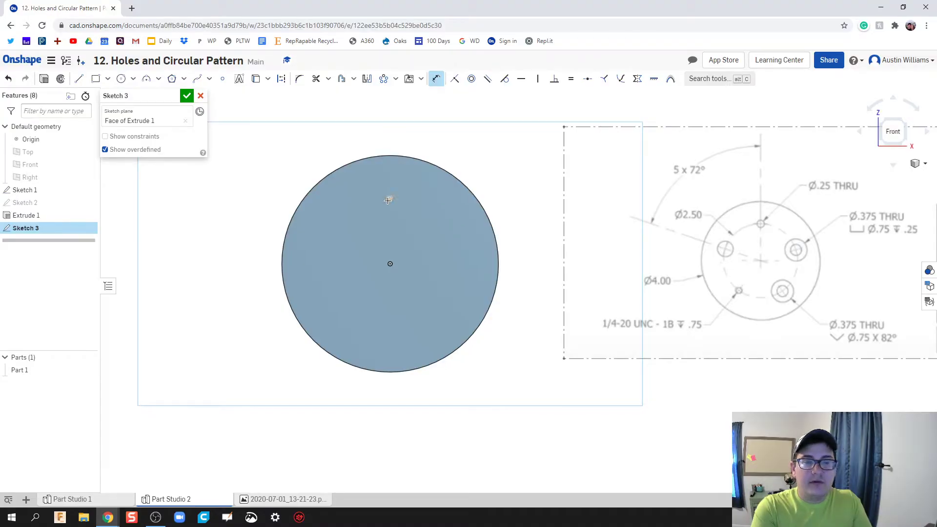
left_click(390, 263)
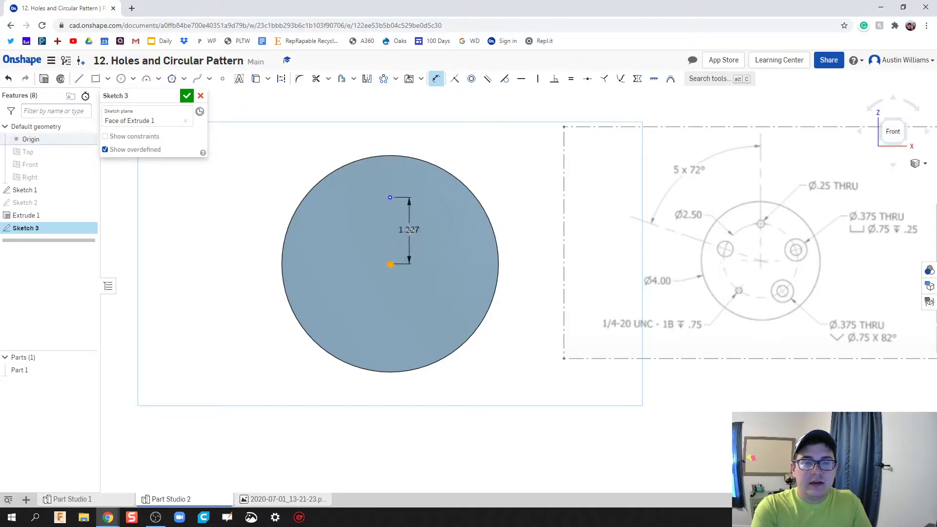
left_click(434, 255)
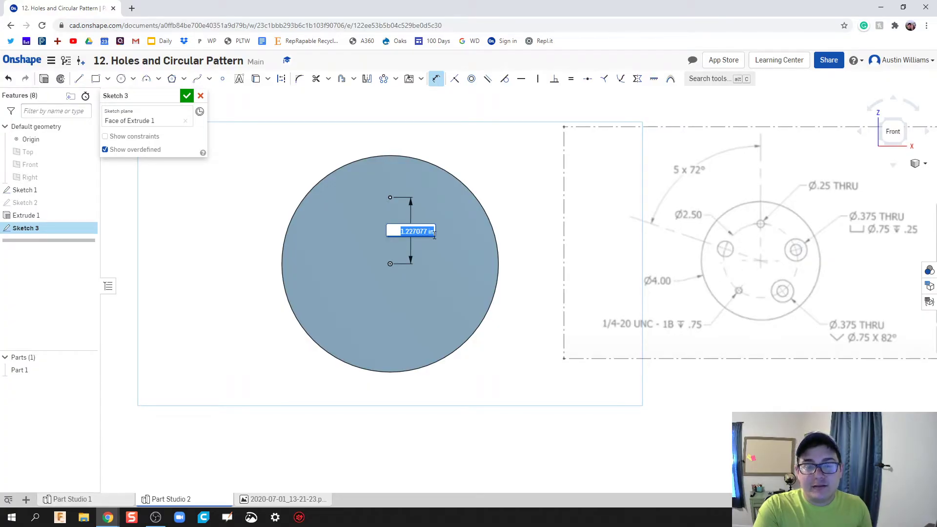
type("2.5/2")
key("Return")
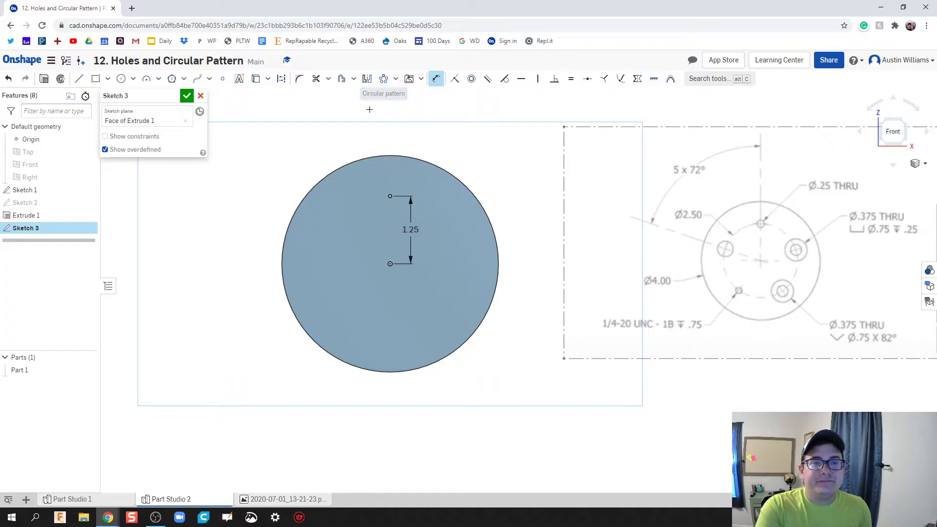
Step: Circular-pattern the point into 5 copies around the centre
left_click(384, 81)
left_click(384, 79)
left_click(391, 196)
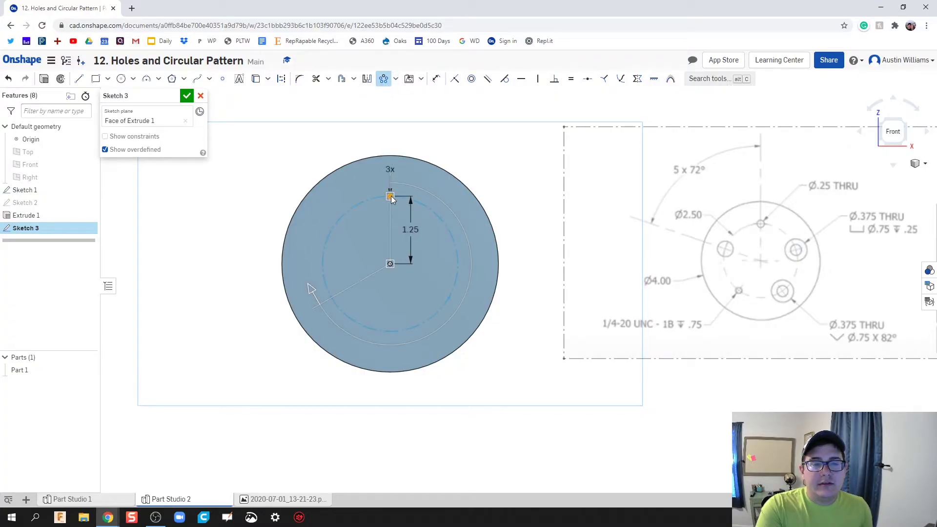
left_click(390, 170)
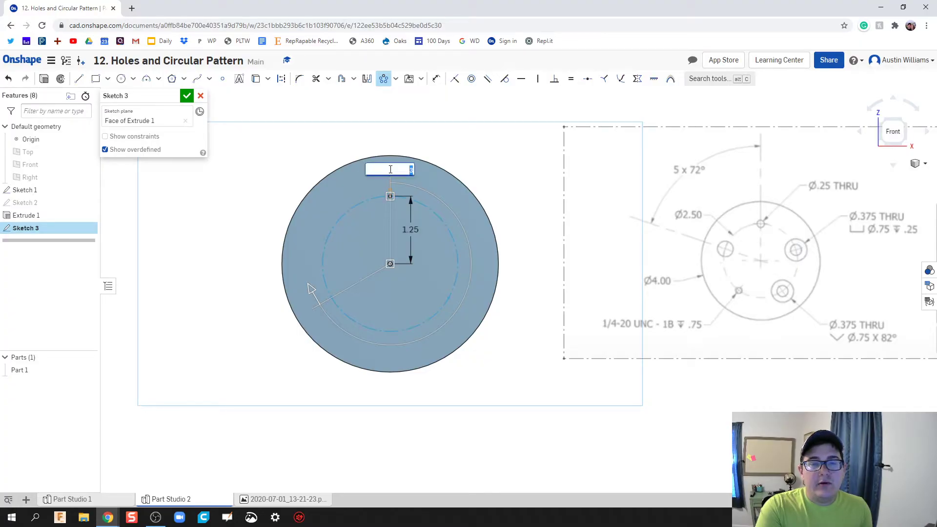
type("5")
key("Return")
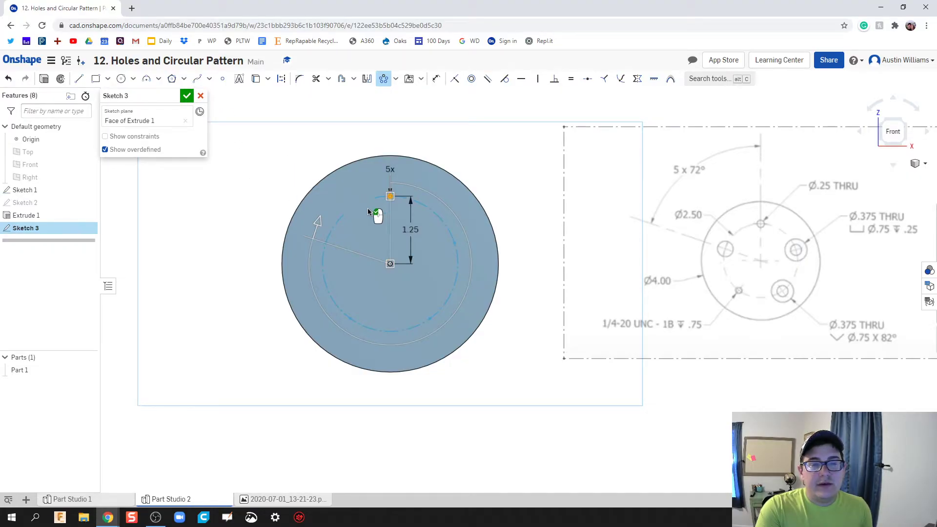
left_click(352, 190)
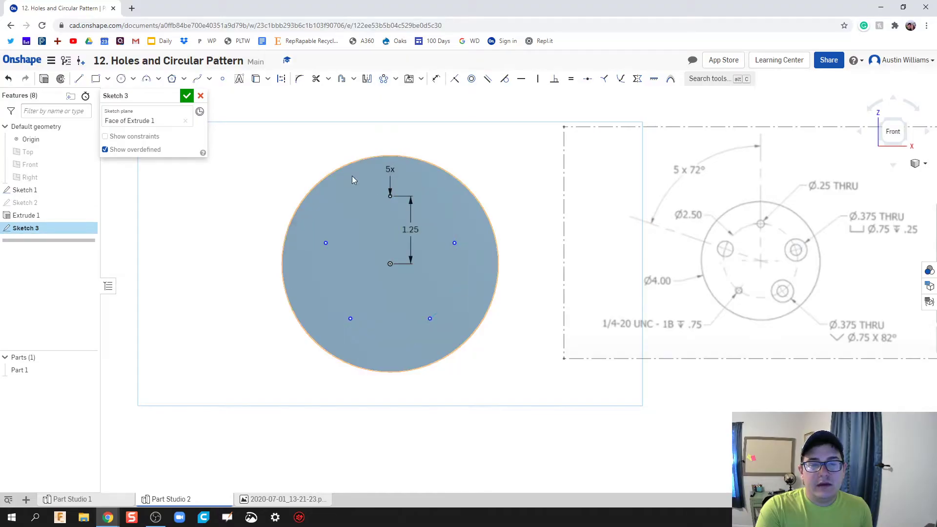
mouse_move(467, 296)
right_mouse_down()
mouse_move(443, 306)
mouse_move(683, 315)
right_mouse_up()
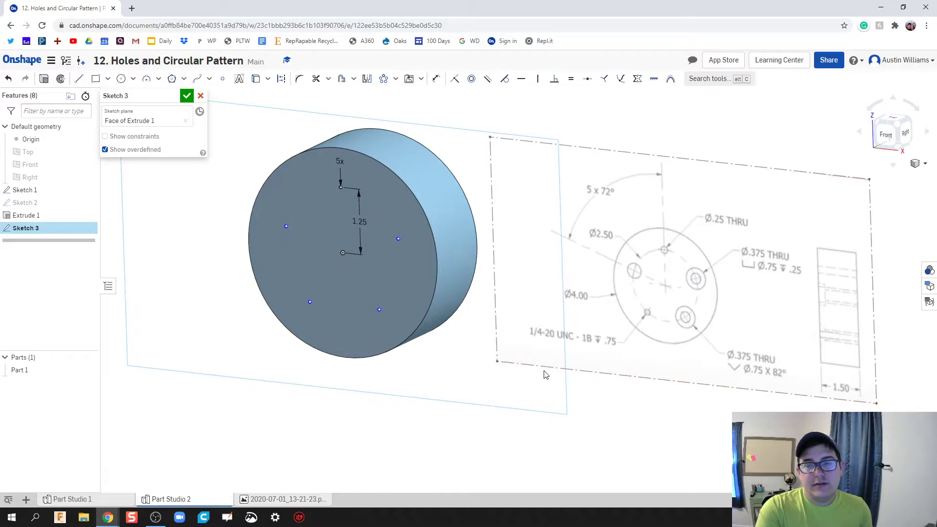
right_click_drag(326, 360, 339, 348)
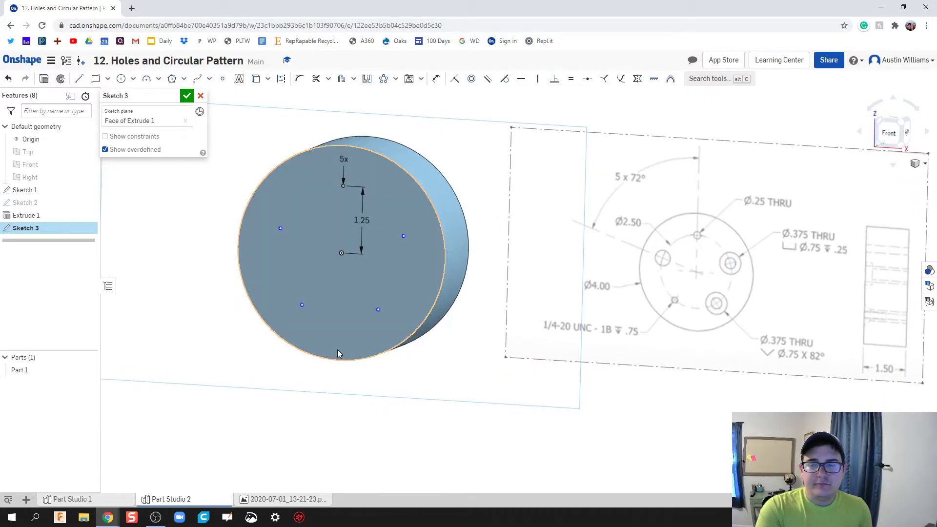
Step: Finish the sketch and start a hole at the top sketch point
left_click(187, 97)
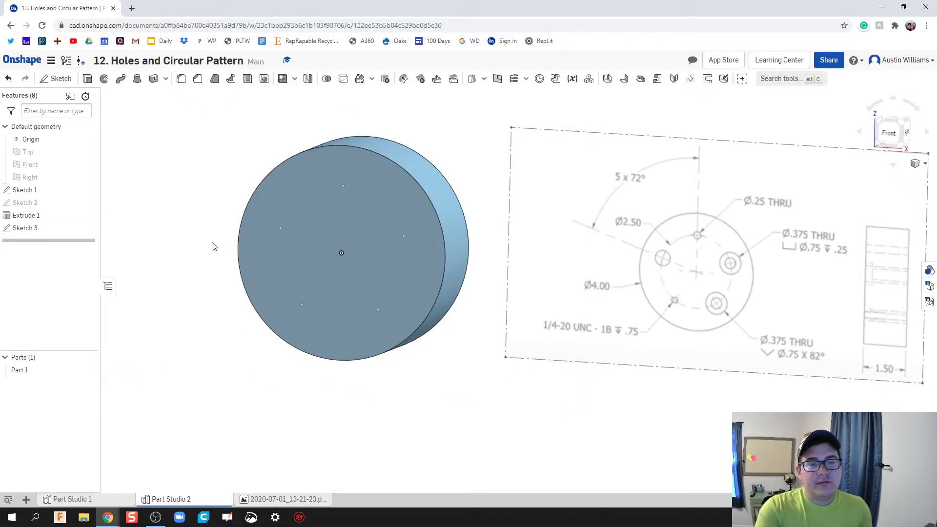
left_click(264, 80)
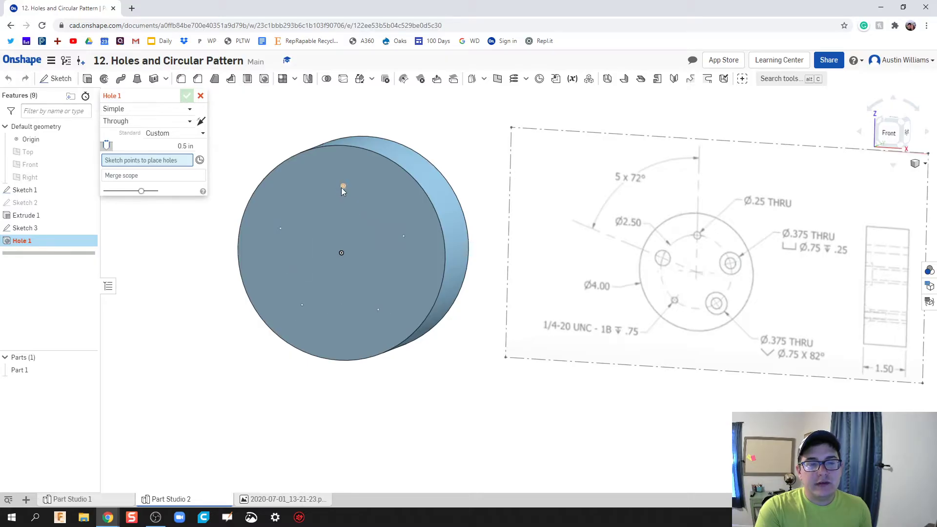
left_click(201, 96)
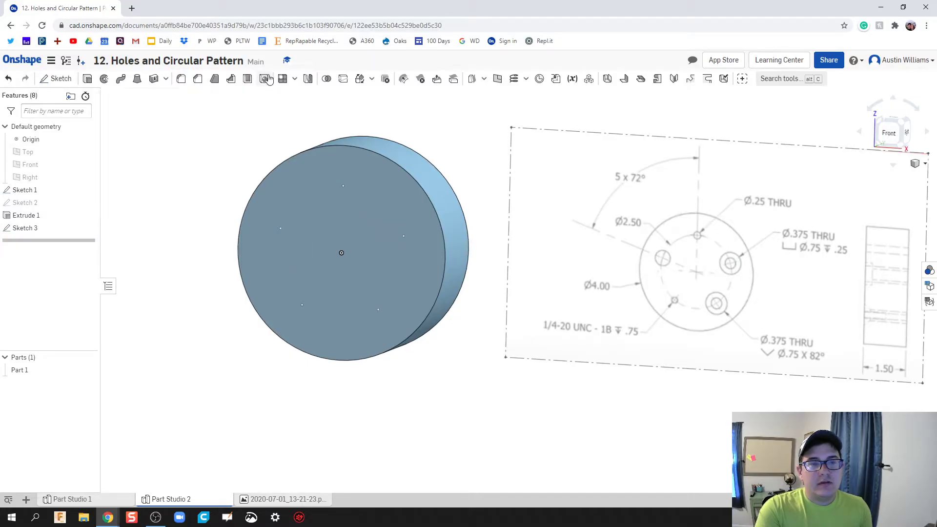
left_click(265, 80)
left_click(343, 186)
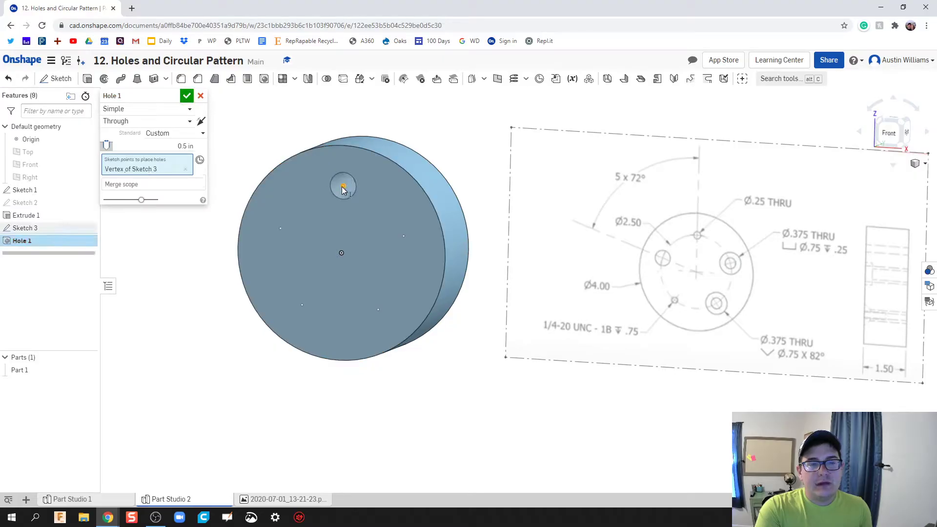
mouse_move(583, 351)
right_mouse_down()
mouse_move(529, 338)
mouse_move(587, 356)
right_mouse_up()
right_click_drag(619, 328, 707, 176)
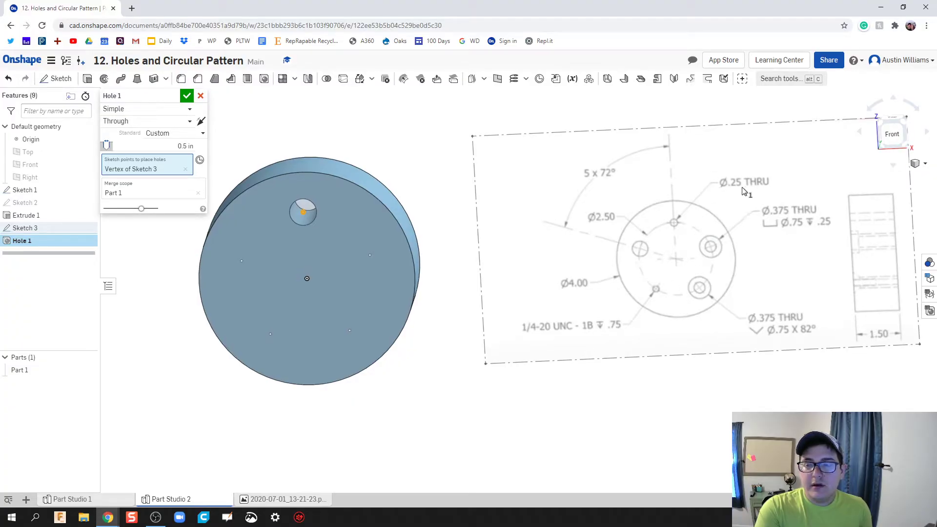
Step: Make it a Simple, Through hole of 0.25 in diameter and accept it
left_click(184, 147)
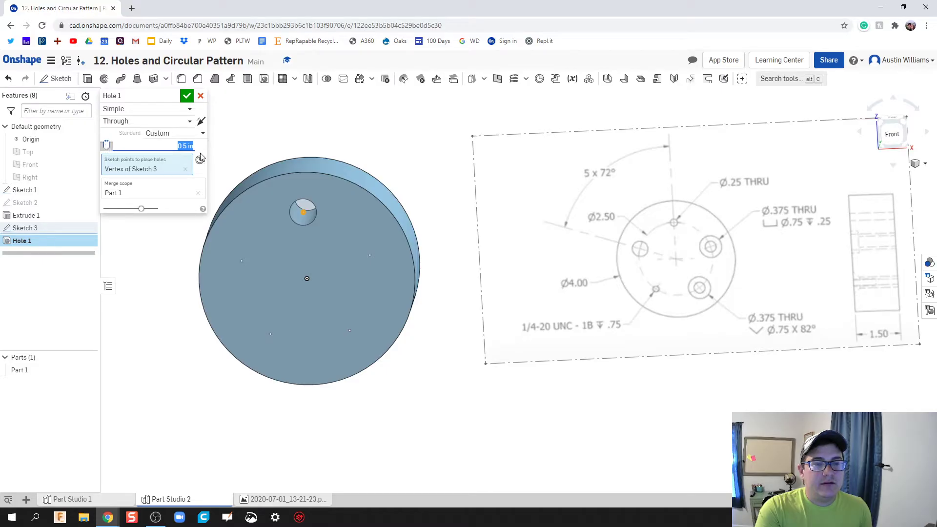
type("0.2")
key("Return")
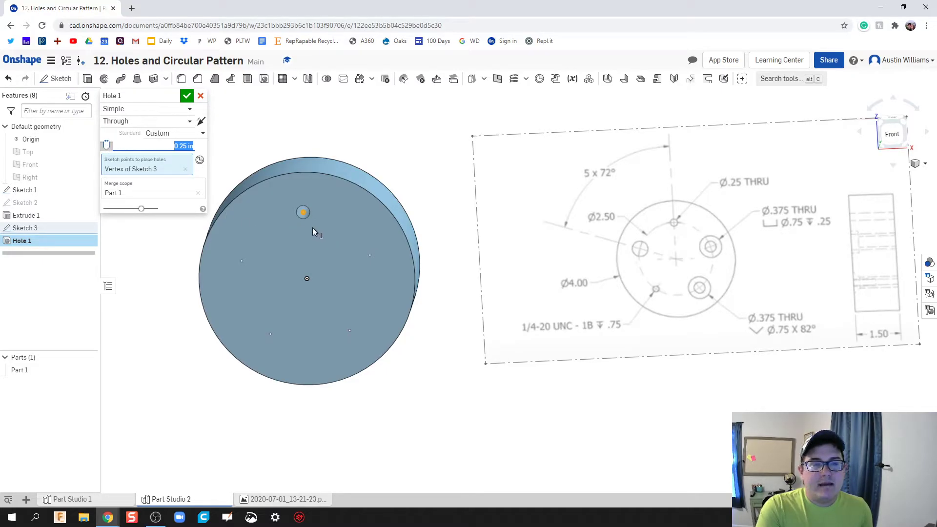
left_click(176, 109)
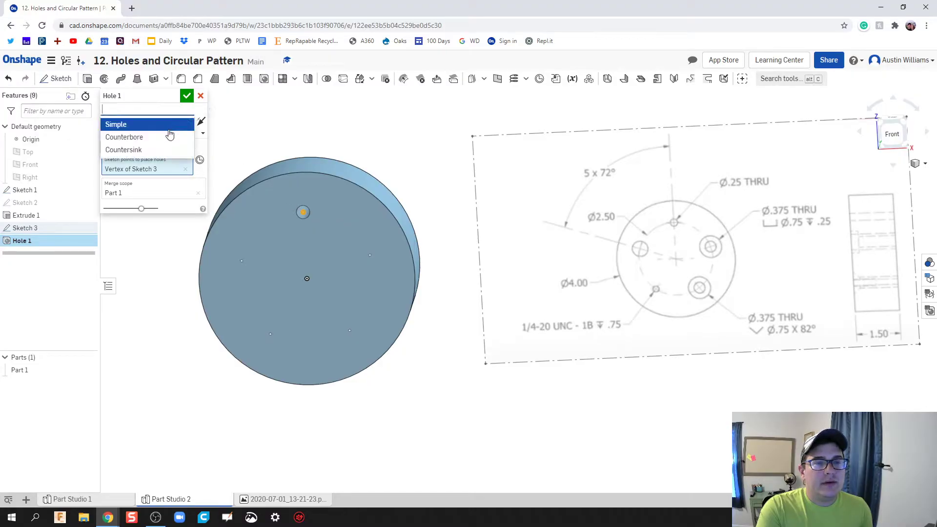
left_click(182, 125)
left_click(182, 121)
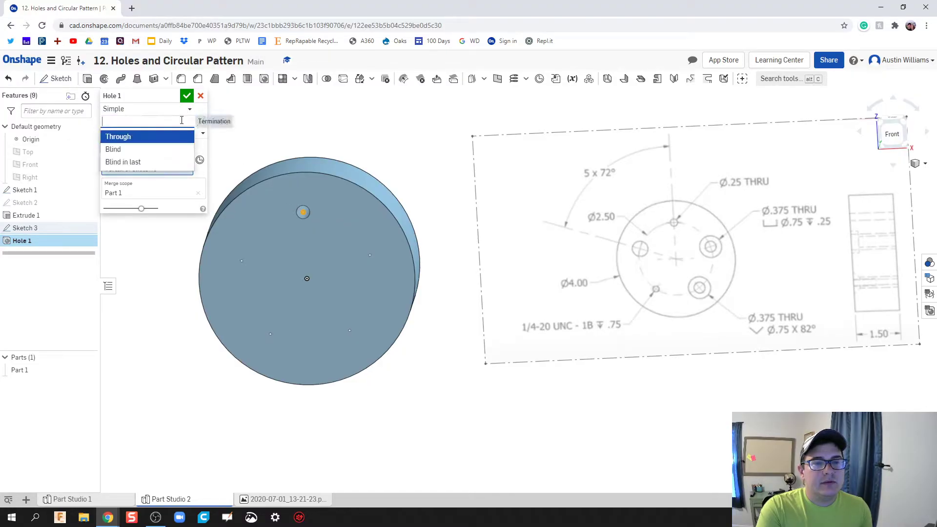
left_click(200, 121)
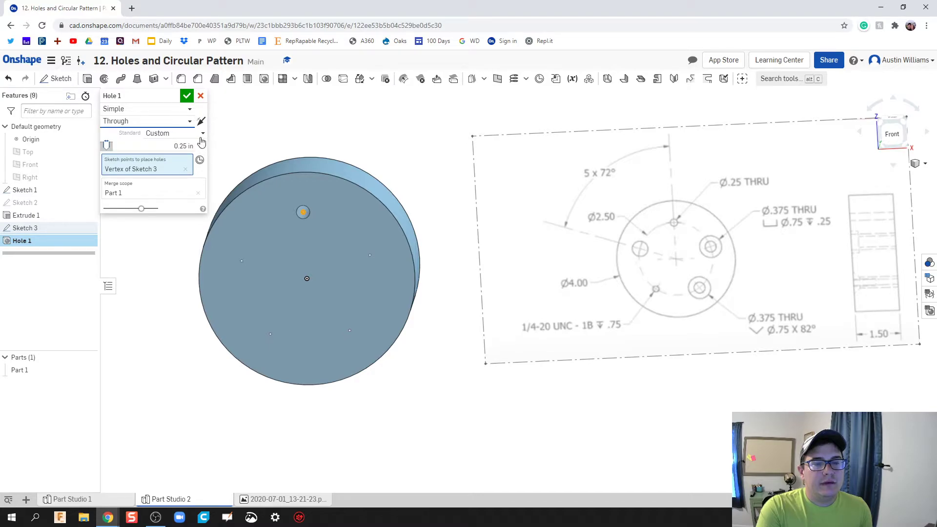
left_click(188, 97)
right_click_drag(391, 142, 374, 174)
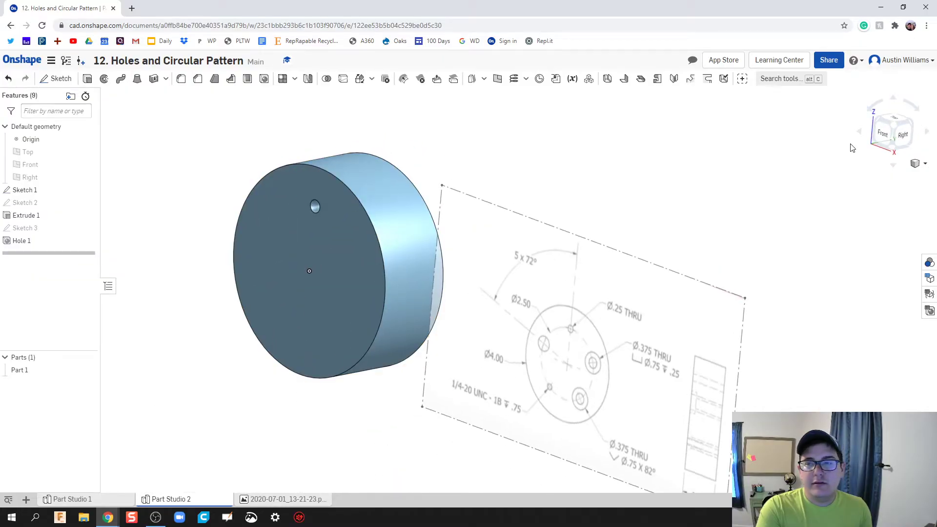
left_click(882, 133)
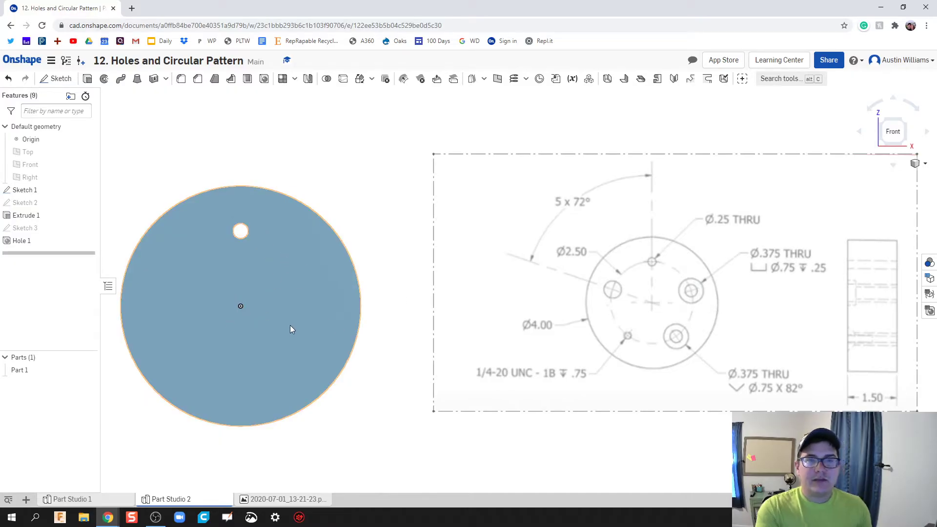
Step: Show Sketch 3 again and start a counterbore hole at the right sketch point
left_click(88, 228)
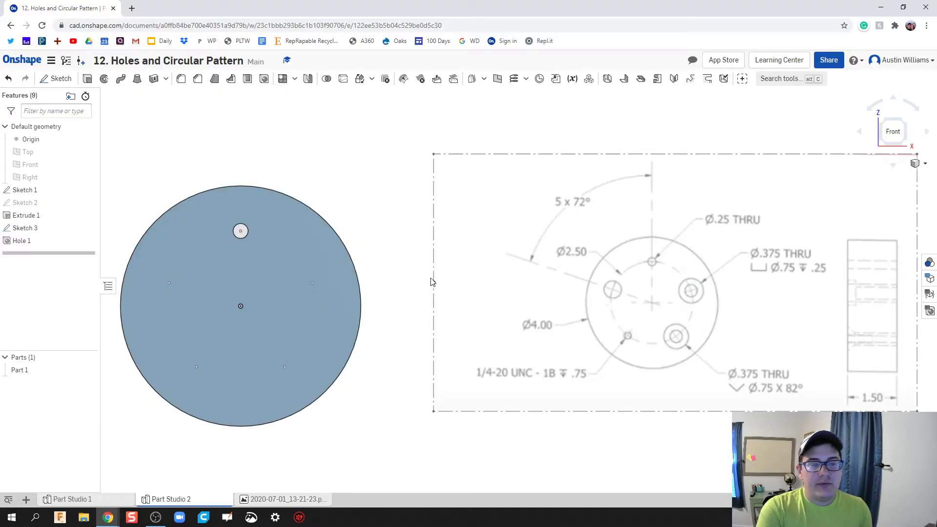
left_click(264, 79)
left_click(312, 284)
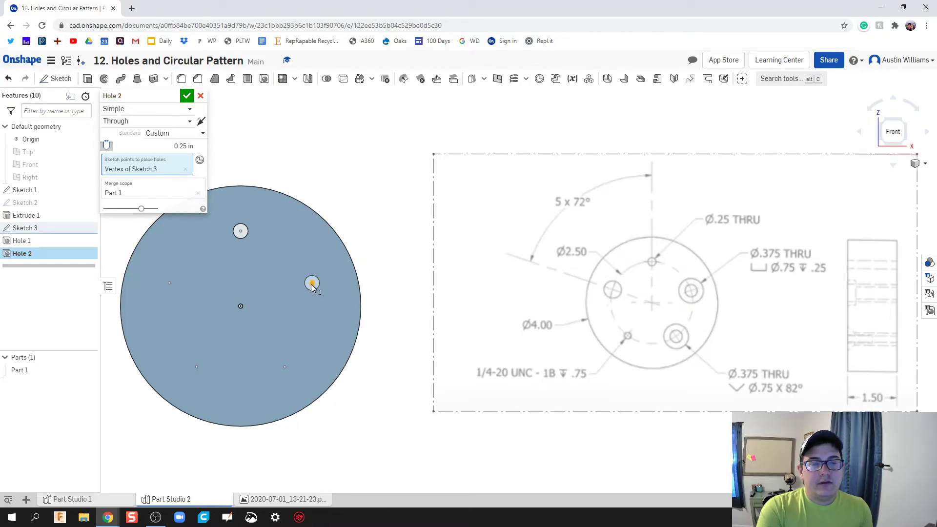
left_click(159, 112)
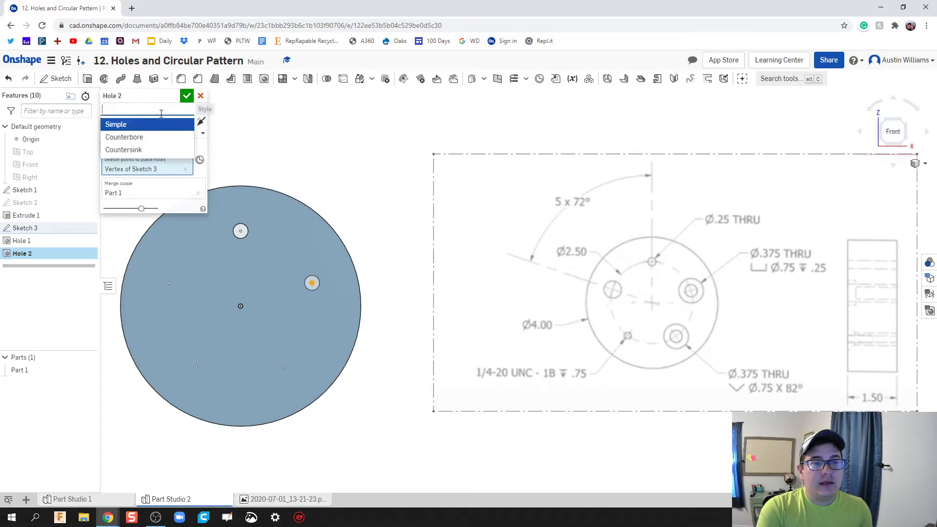
left_click(148, 138)
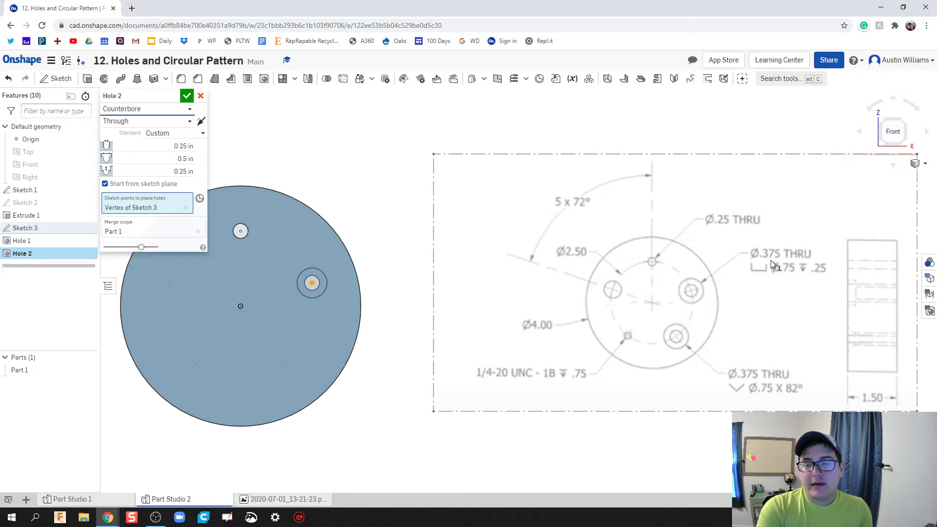
Step: Set 0.375 in hole, 0.75 in counterbore diameter, 0.25 in counterbore depth, and accept
left_click(174, 149)
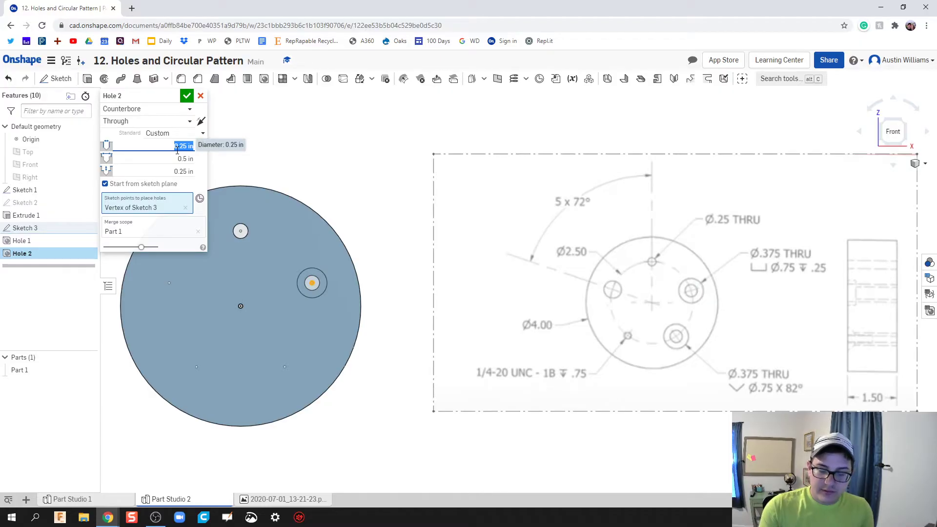
type("0.375")
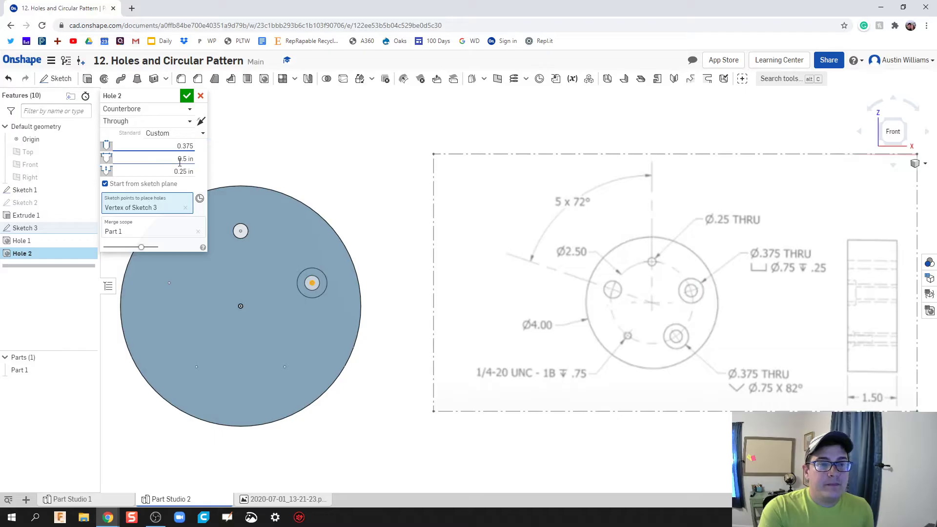
left_click(179, 159)
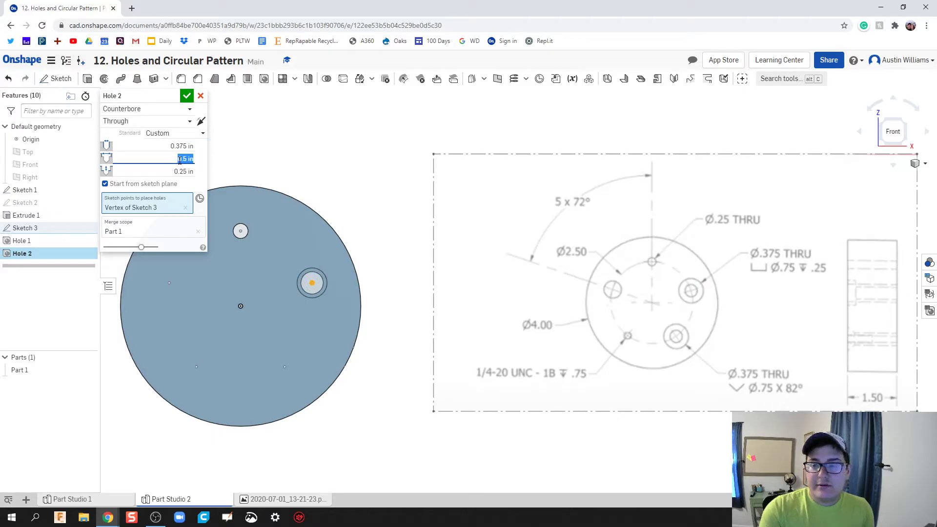
type("0")
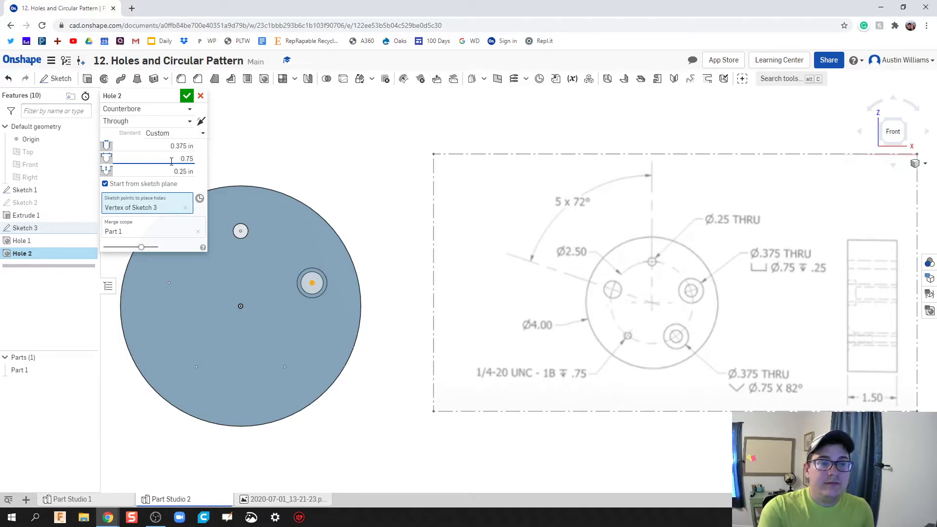
type(".75")
left_click(176, 172)
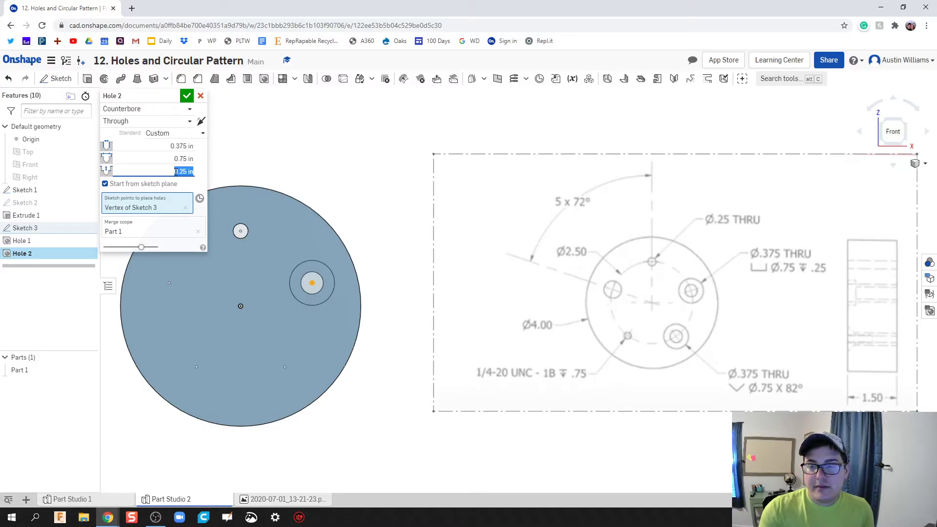
type("0")
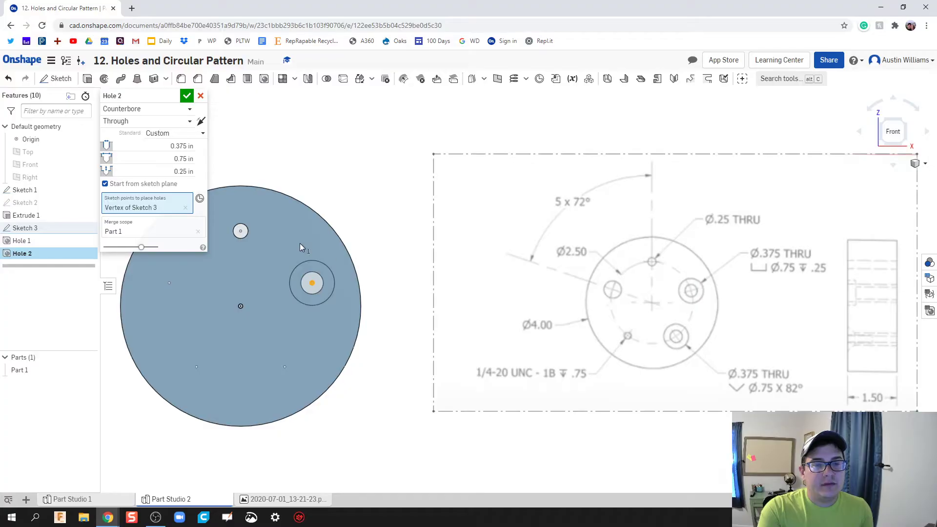
mouse_move(397, 268)
right_mouse_down()
mouse_move(298, 279)
mouse_move(391, 273)
right_mouse_up()
left_click(186, 95)
middle_click_drag(398, 330, 378, 303)
left_click(883, 148)
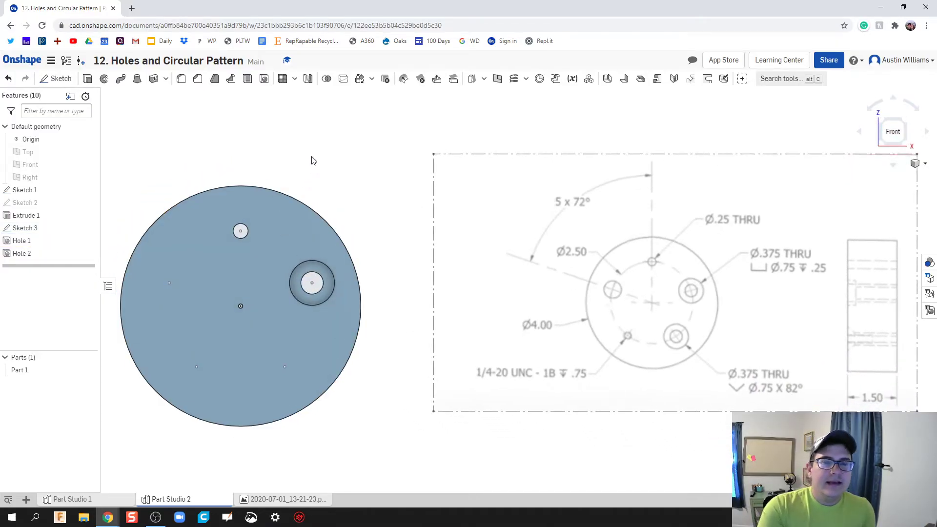
Step: Add a Countersink hole at the lower sketch point with 0.75 in countersink diameter, then accept
left_click(264, 79)
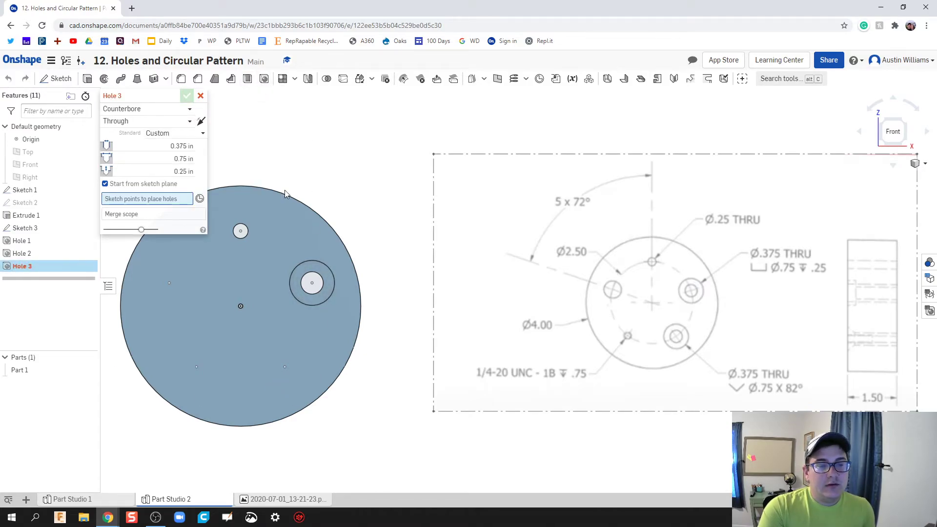
left_click(285, 367)
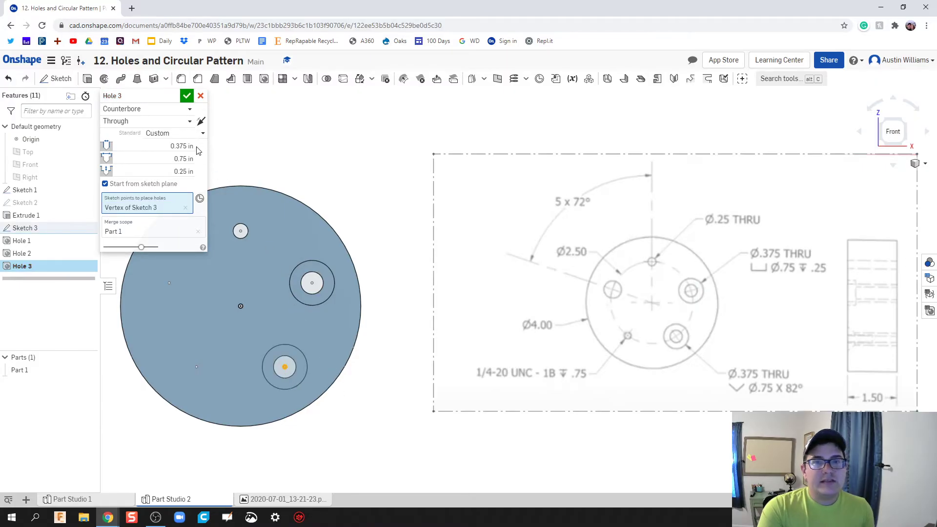
left_click(170, 109)
left_click(151, 149)
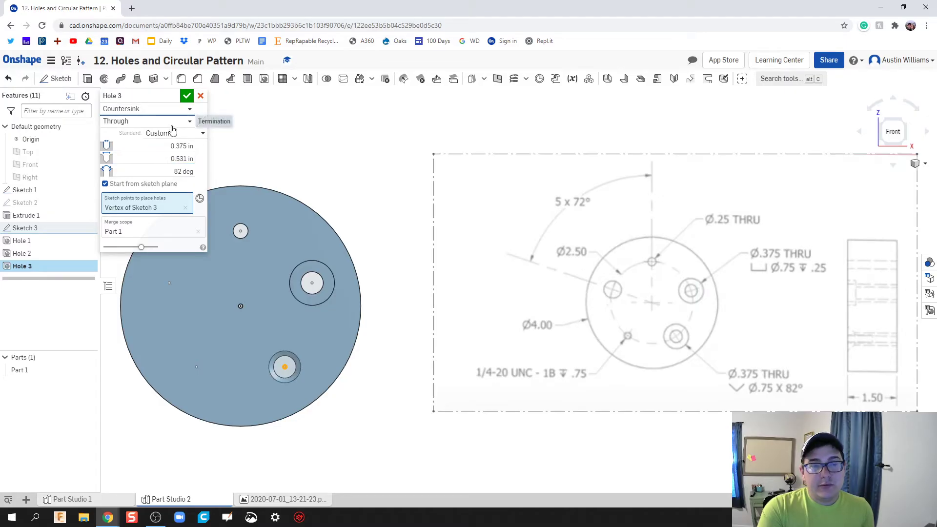
left_click(173, 159)
type("0.75")
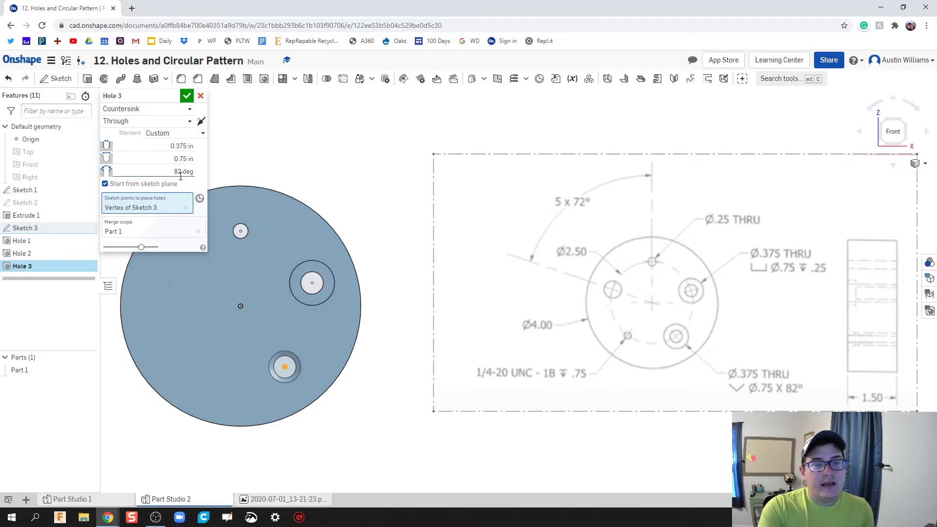
left_click(180, 171)
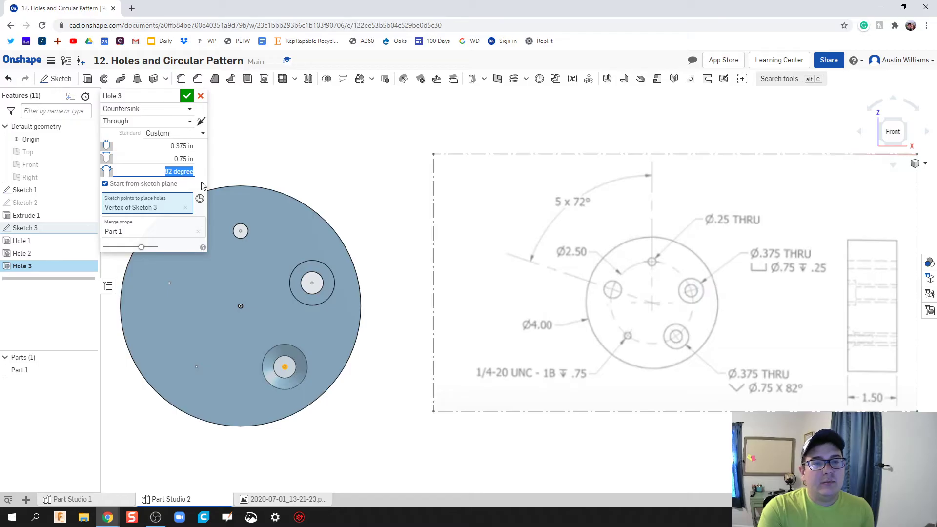
left_click(187, 97)
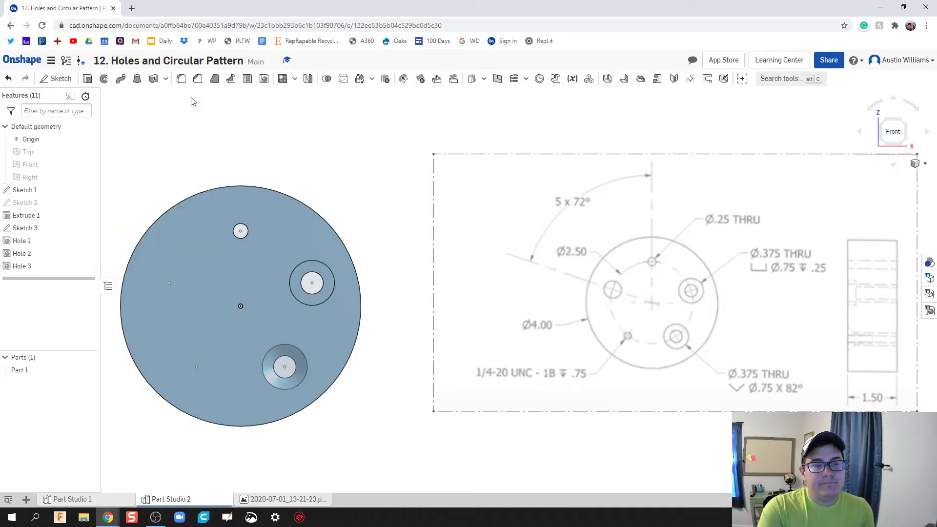
right_click_drag(395, 354, 358, 349)
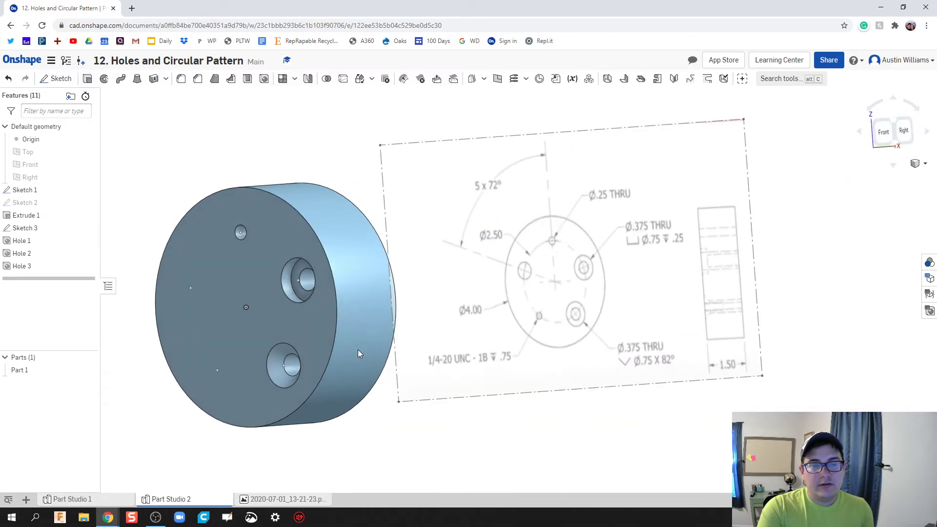
Step: Place a new simple blind hole at the disk's lower-left sketch point
left_click(888, 132)
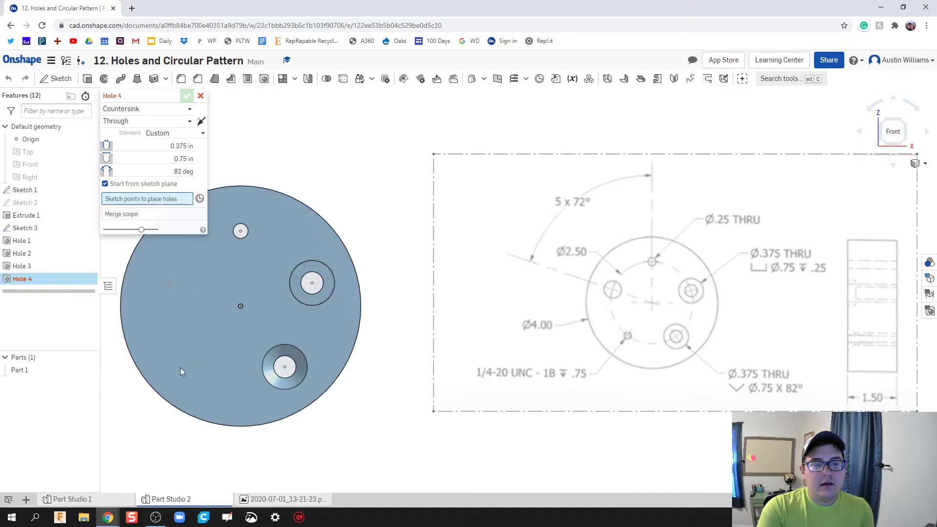
left_click(195, 367)
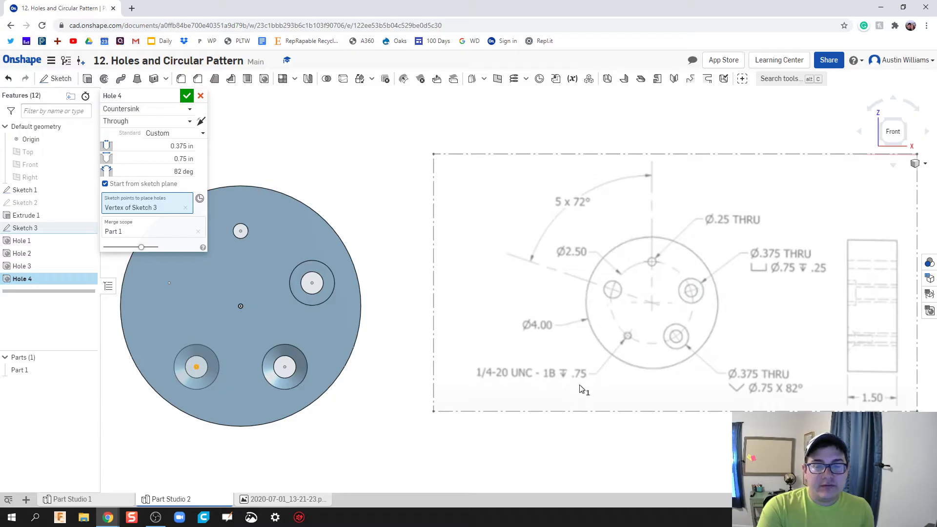
left_click(169, 115)
left_click(161, 126)
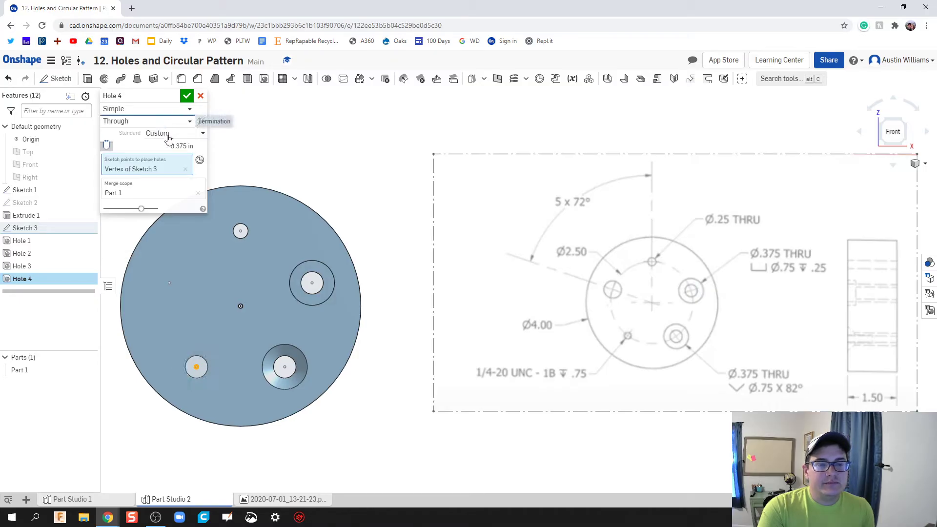
left_click(182, 120)
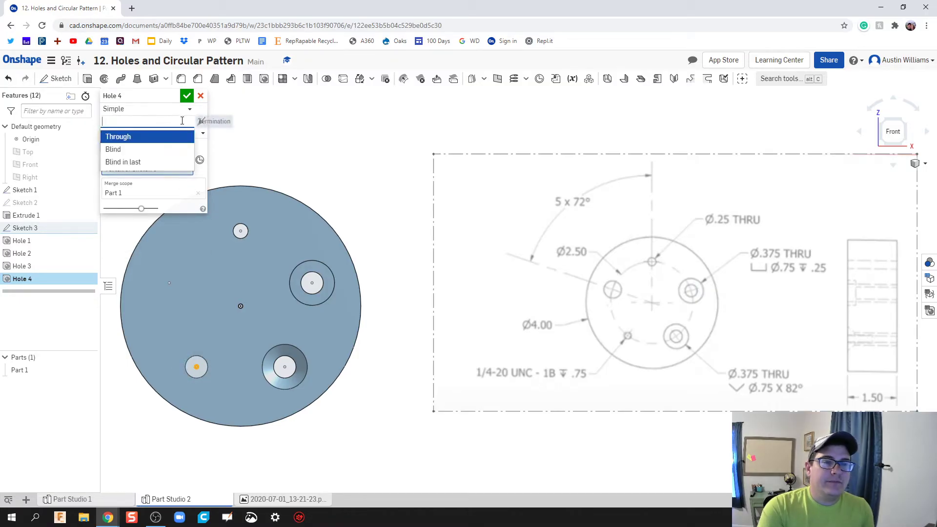
left_click(170, 151)
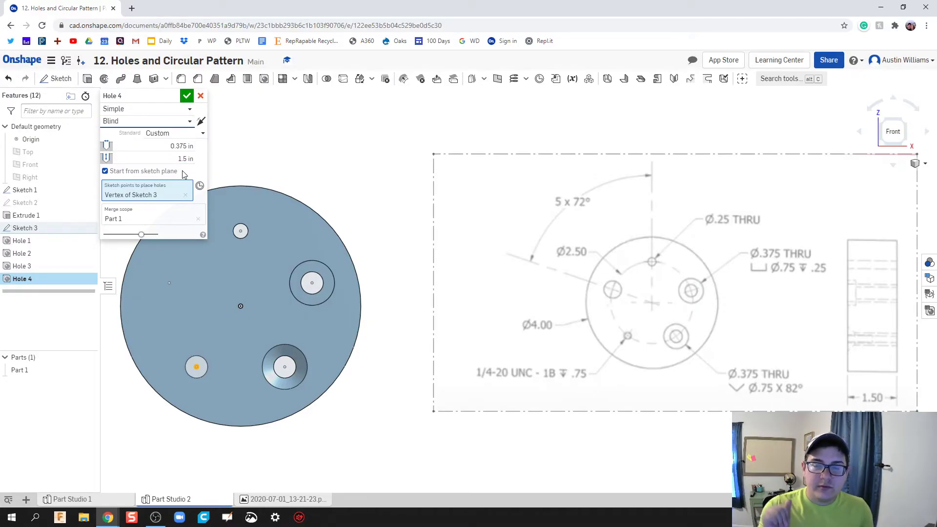
Step: Make the hole an ANSI tapped hole, size 1/4-20
left_click(169, 148)
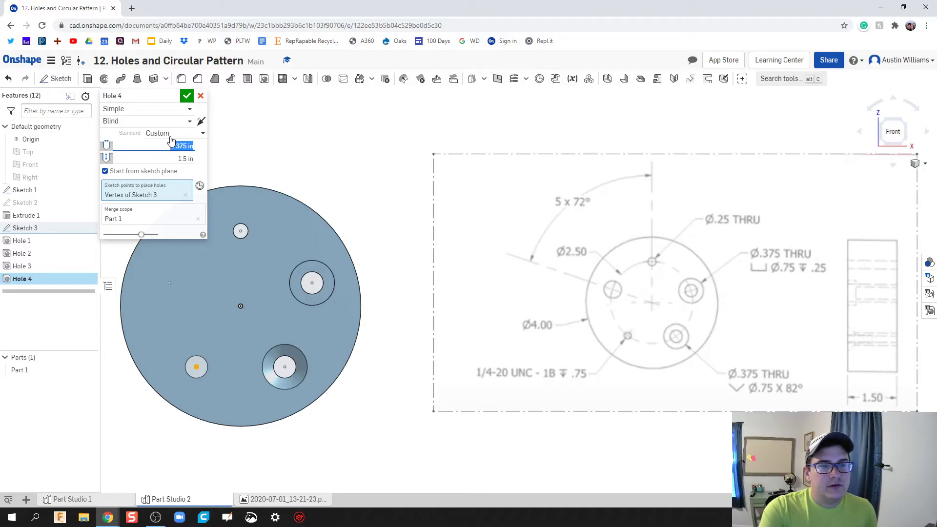
left_click(170, 134)
left_click(170, 160)
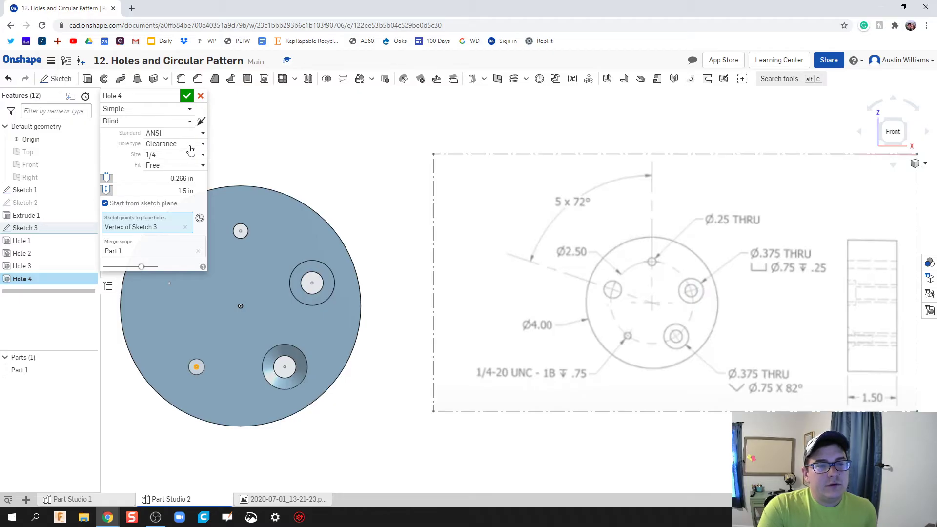
left_click(190, 146)
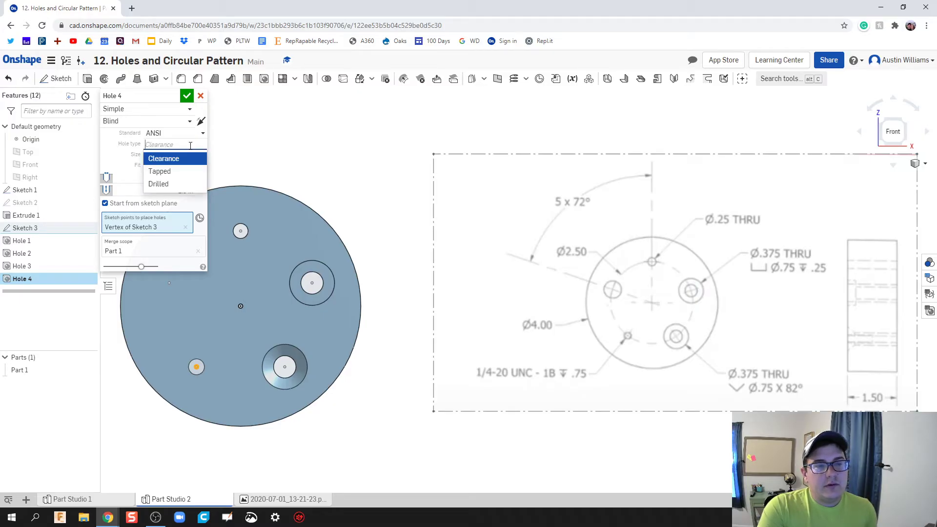
left_click(183, 171)
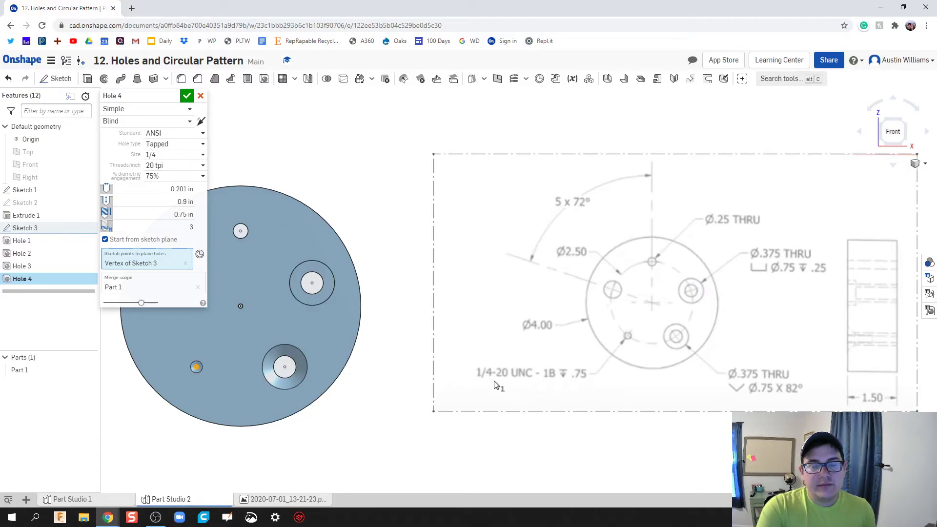
left_click(181, 155)
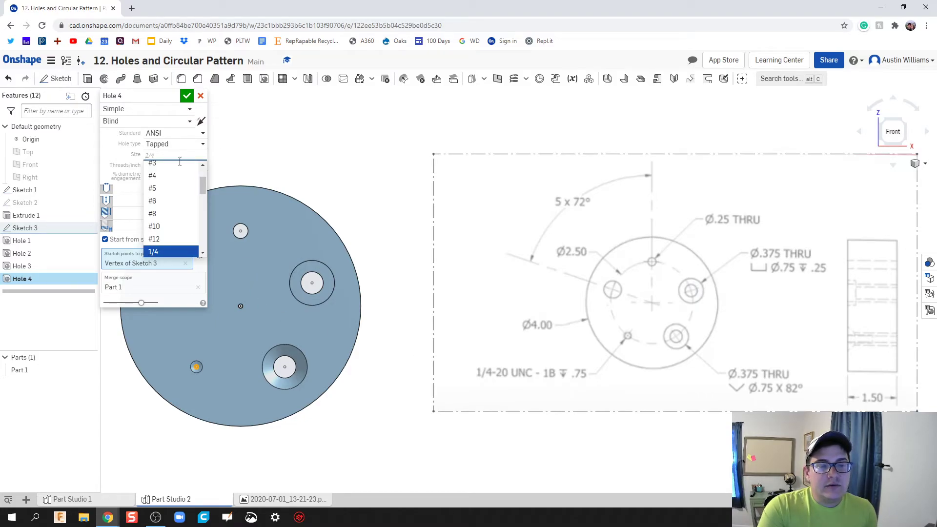
left_click(161, 252)
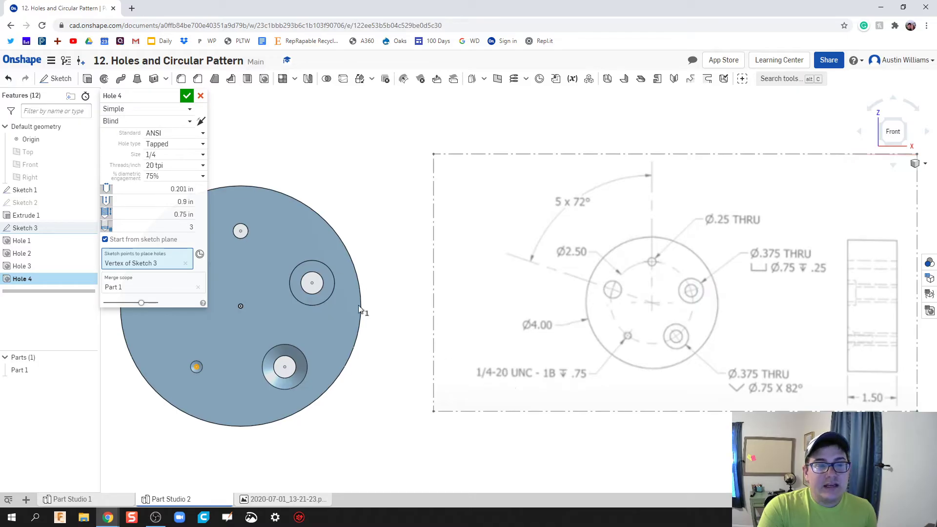
left_click(173, 166)
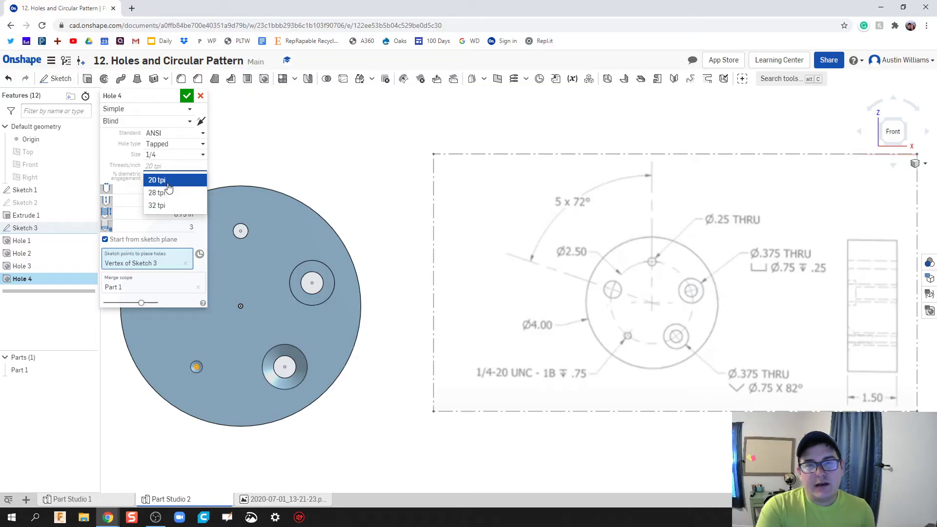
left_click(168, 181)
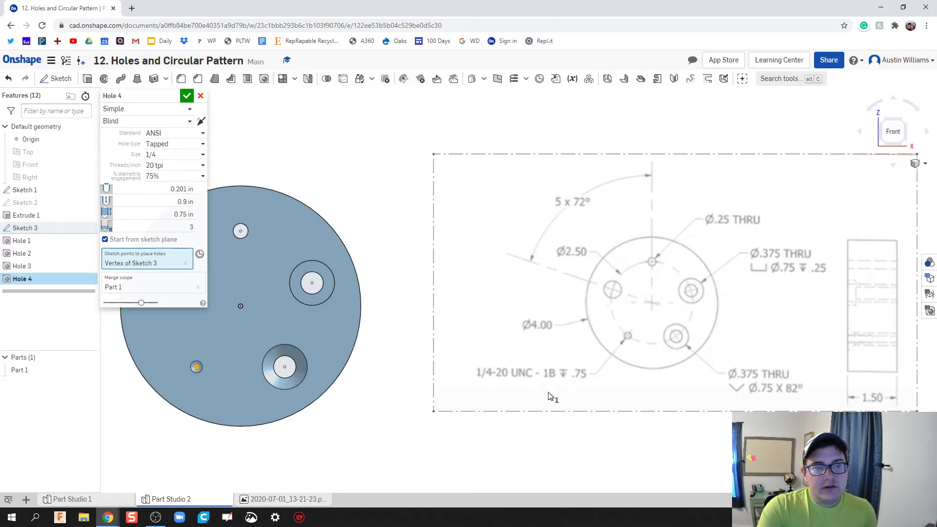
Step: Set the hole depth to 0.75 in with 0.6 in thread depth and accept Hole 4
left_click(171, 189)
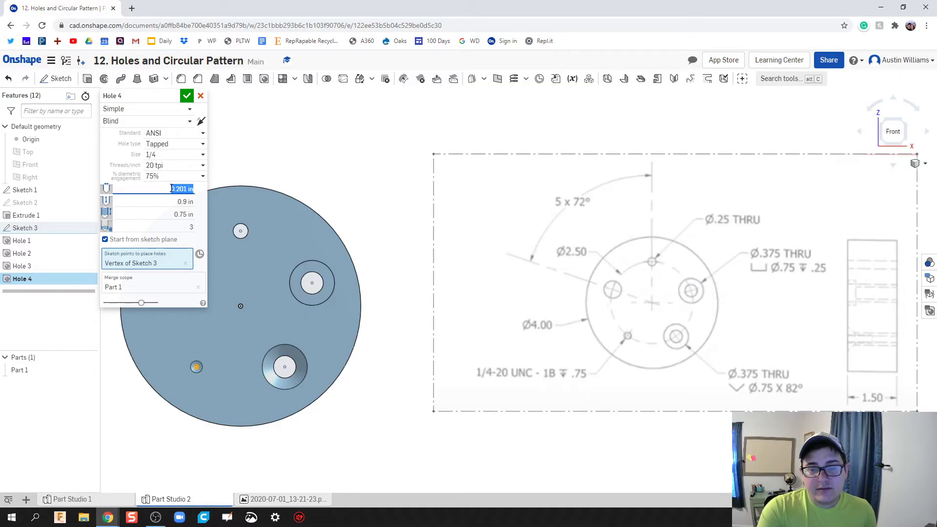
left_click(176, 202)
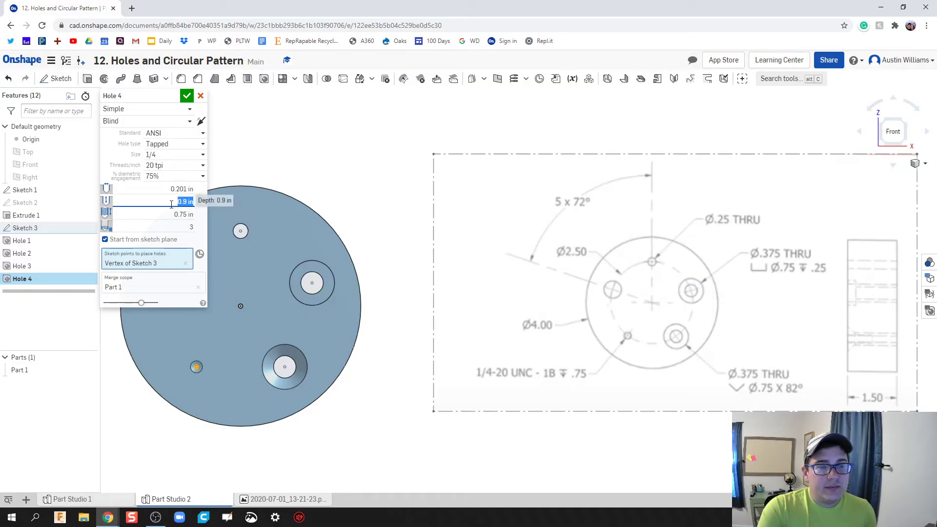
type("0.75")
key("Return")
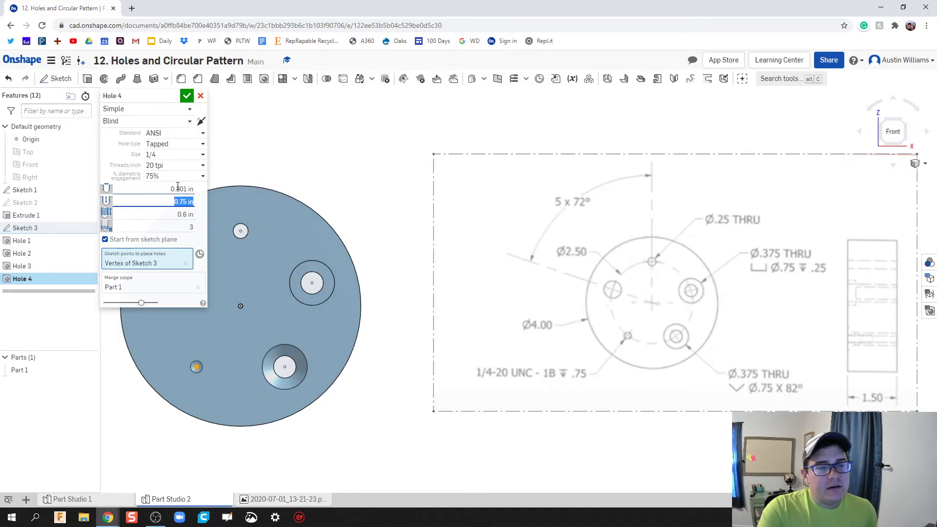
left_click(177, 189)
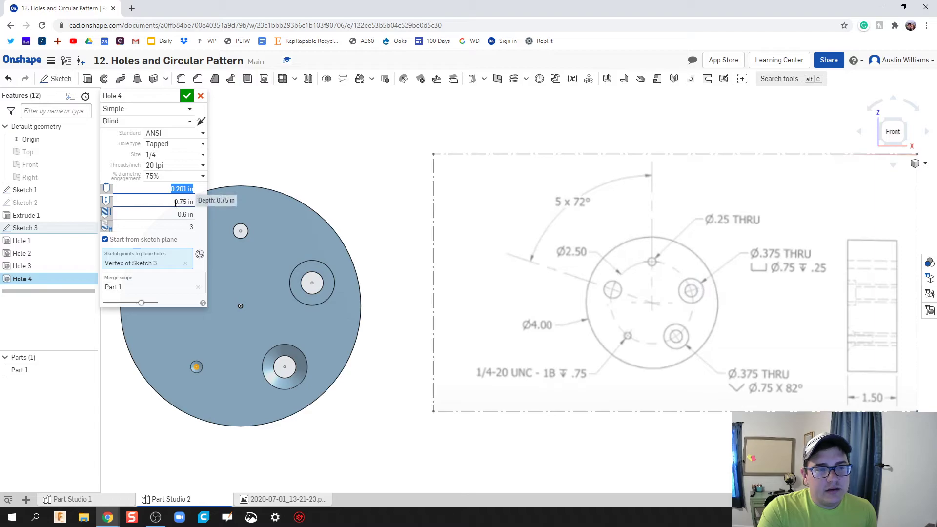
left_click(181, 227)
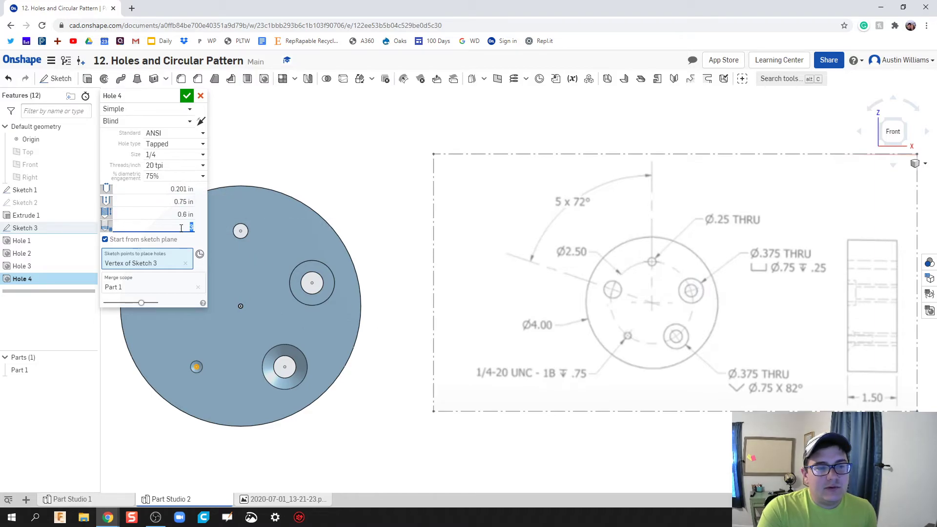
left_click(177, 215)
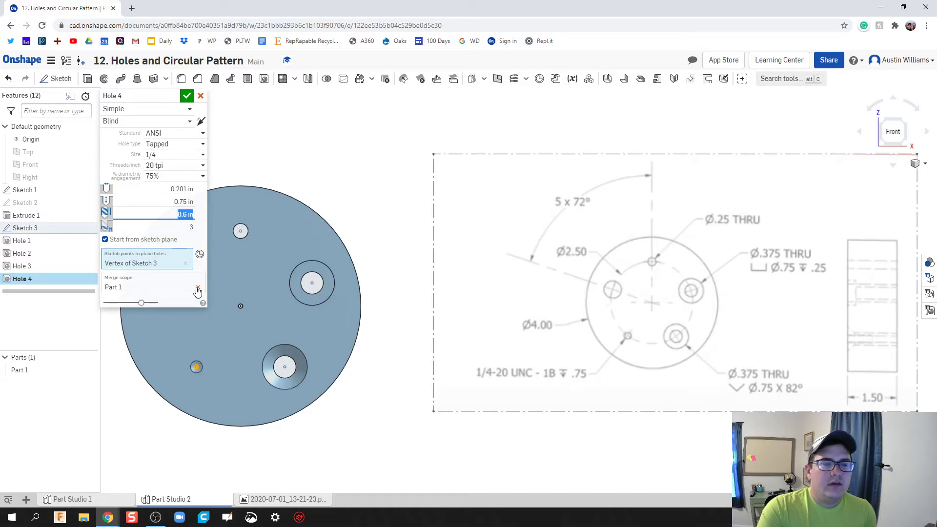
left_click(186, 97)
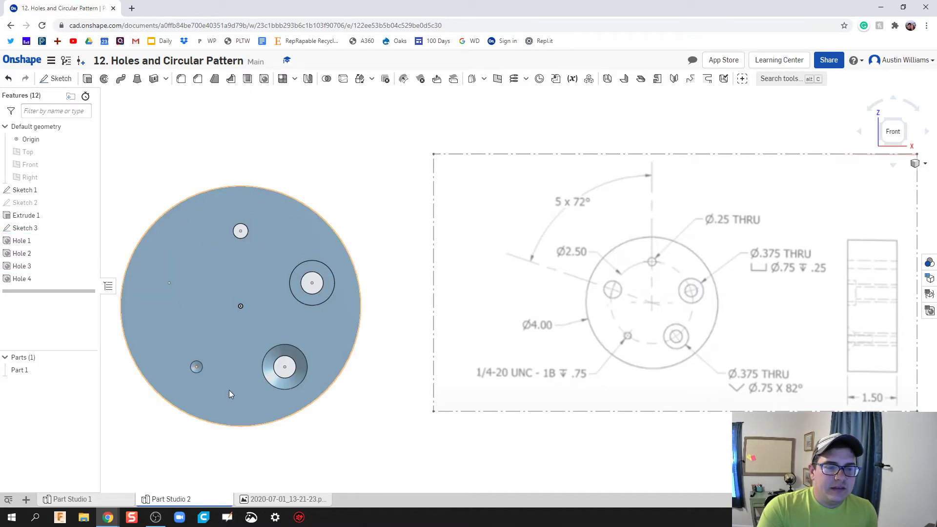
right_click_drag(229, 390, 183, 370)
Step: Zoom in on the tapped hole, then reopen Hole 4's settings and close them unchanged
scroll(221, 382, "up", 10)
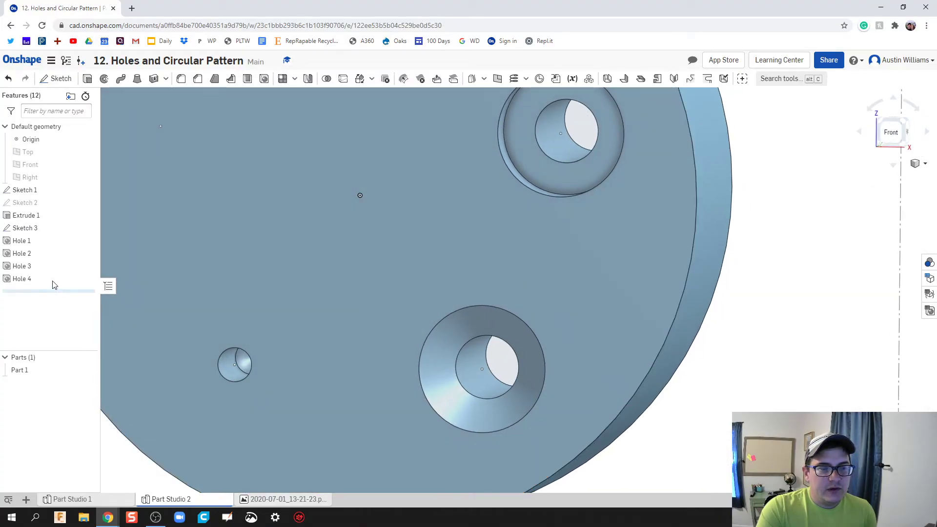
left_click(22, 279)
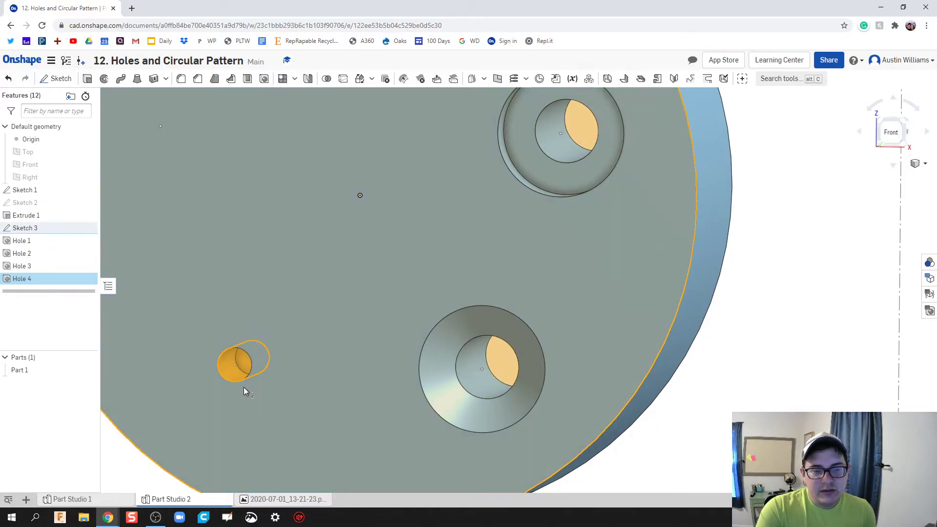
left_click(147, 466)
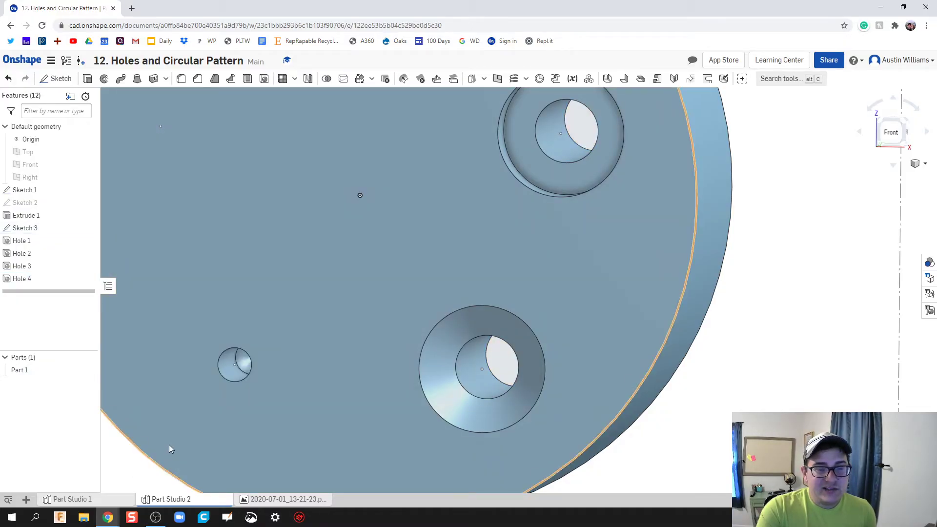
middle_click_drag(171, 444, 291, 368)
mouse_move(292, 369)
right_mouse_down()
mouse_move(331, 356)
mouse_move(286, 368)
right_mouse_up()
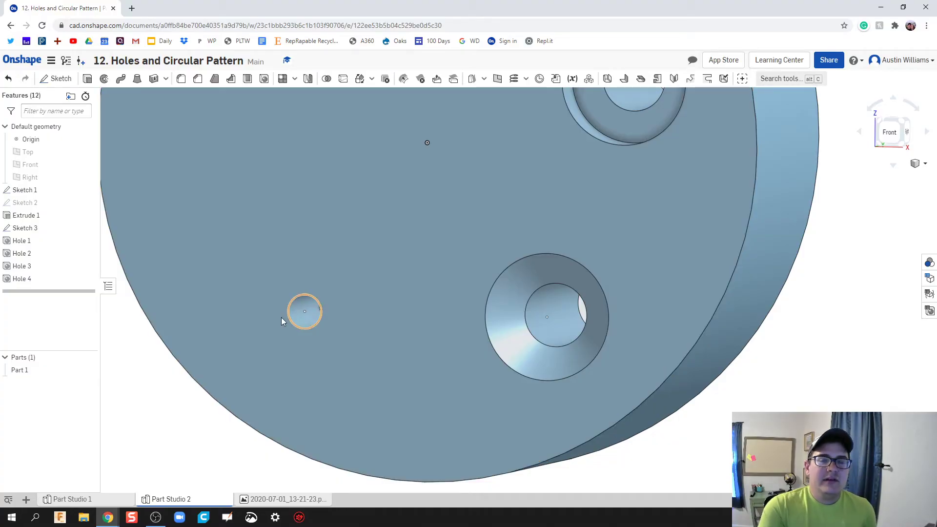
double_click(23, 279)
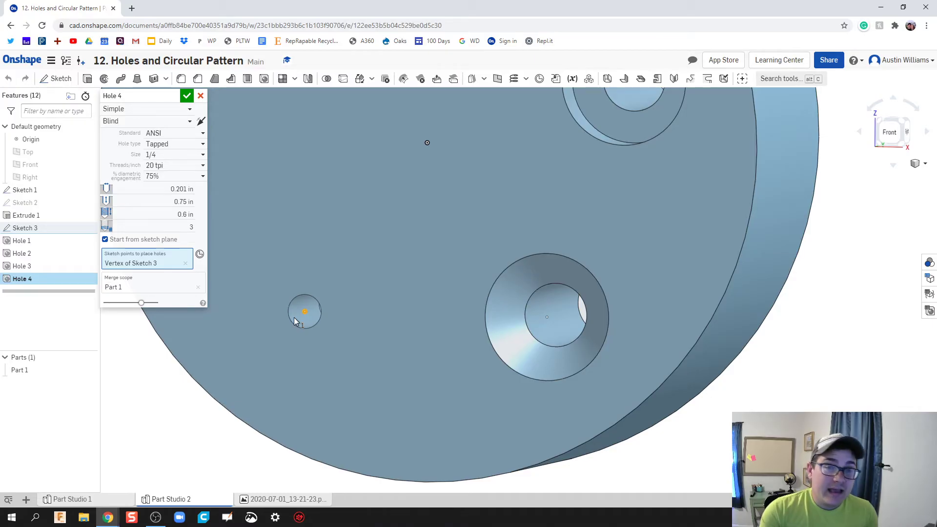
left_click(201, 96)
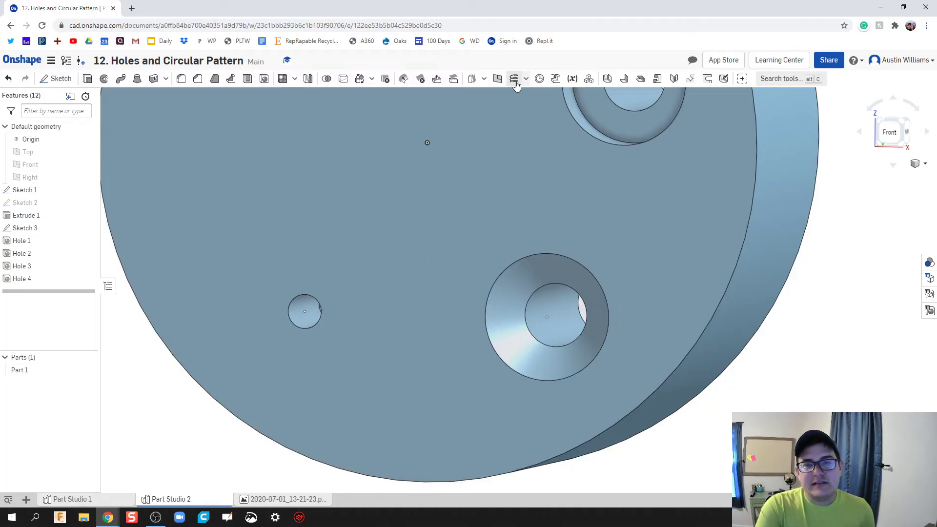
Step: Create a 15-revolution helix on the tapped hole's face
left_click(298, 320)
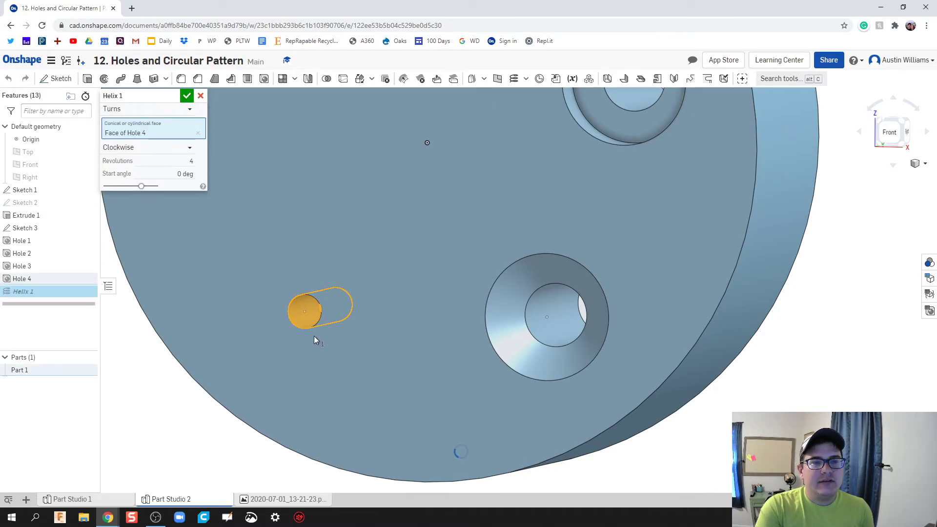
right_click_drag(314, 336, 336, 337)
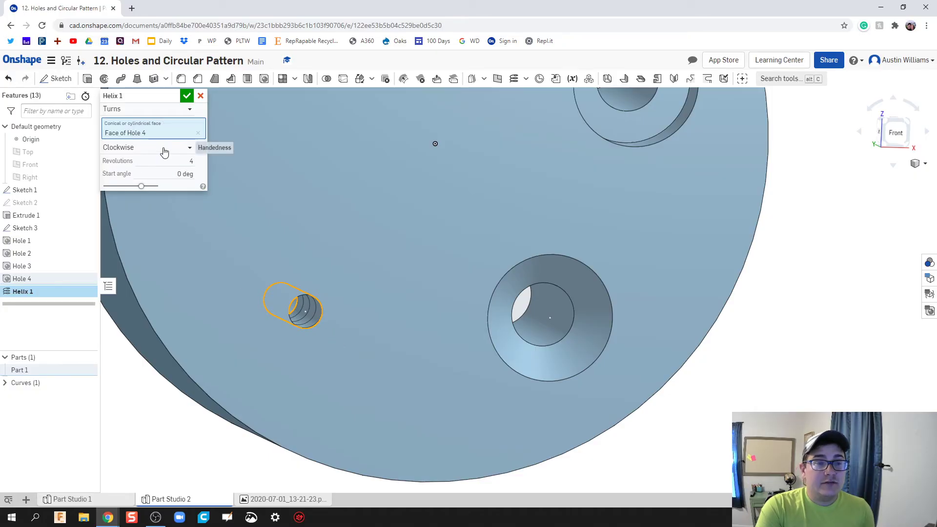
left_click(176, 161)
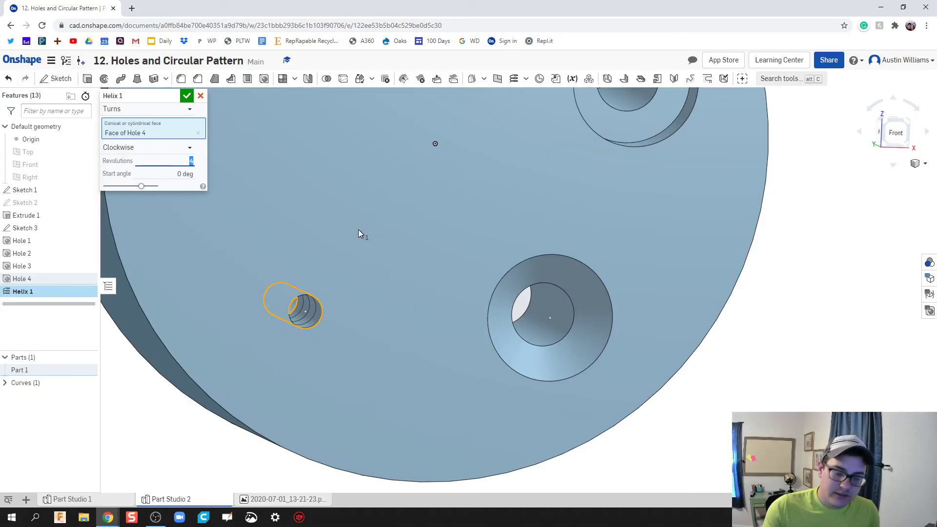
type("15")
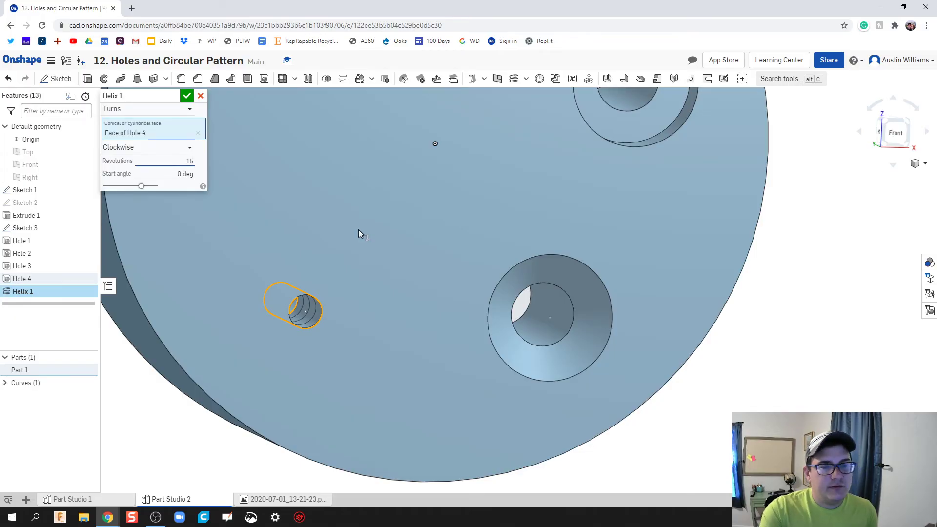
left_click(318, 246)
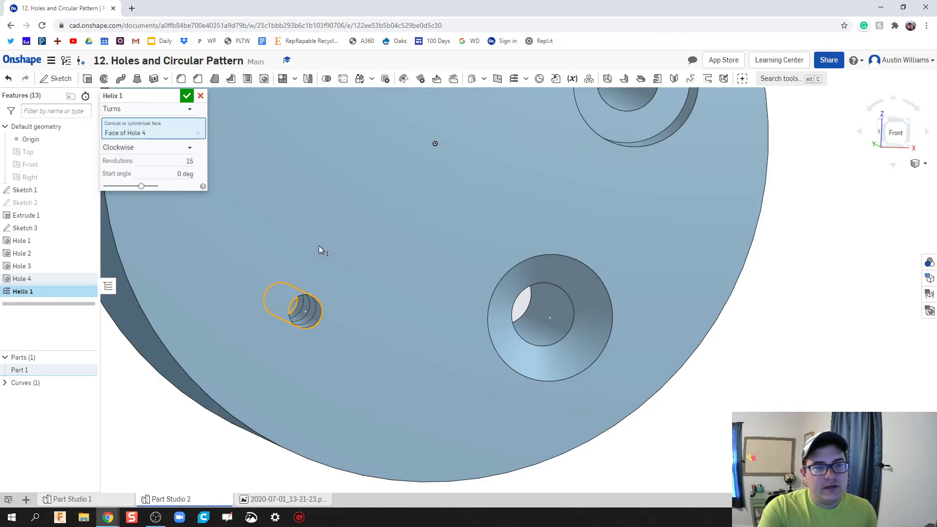
left_click(187, 96)
Step: Orbit and zoom around the disk to inspect the helix, then return to the front view
mouse_move(335, 360)
right_mouse_down()
mouse_move(288, 356)
mouse_move(353, 362)
mouse_move(317, 362)
right_mouse_up()
scroll(346, 367, "down", 5)
scroll(317, 361, "up", 4)
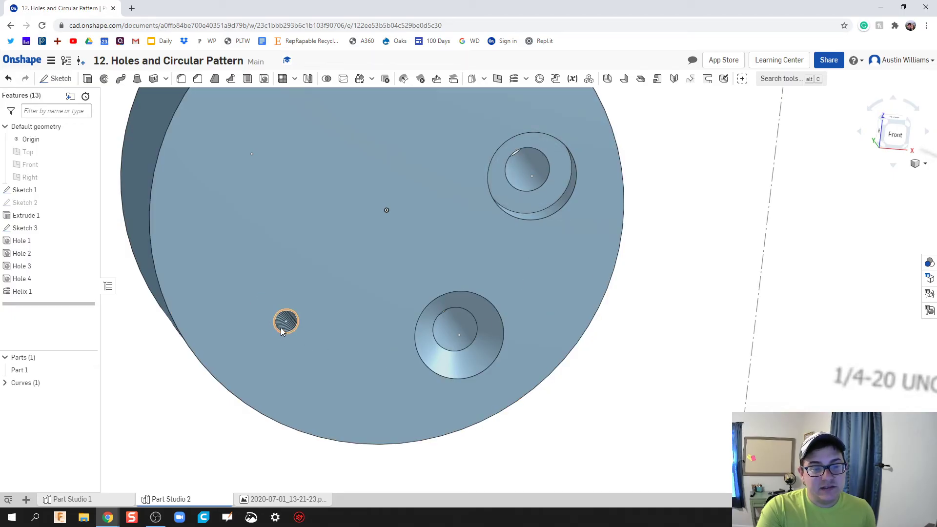
mouse_move(280, 331)
right_mouse_down()
mouse_move(362, 353)
mouse_move(329, 343)
mouse_move(343, 382)
mouse_move(341, 366)
right_mouse_up()
scroll(342, 380, "down", 3)
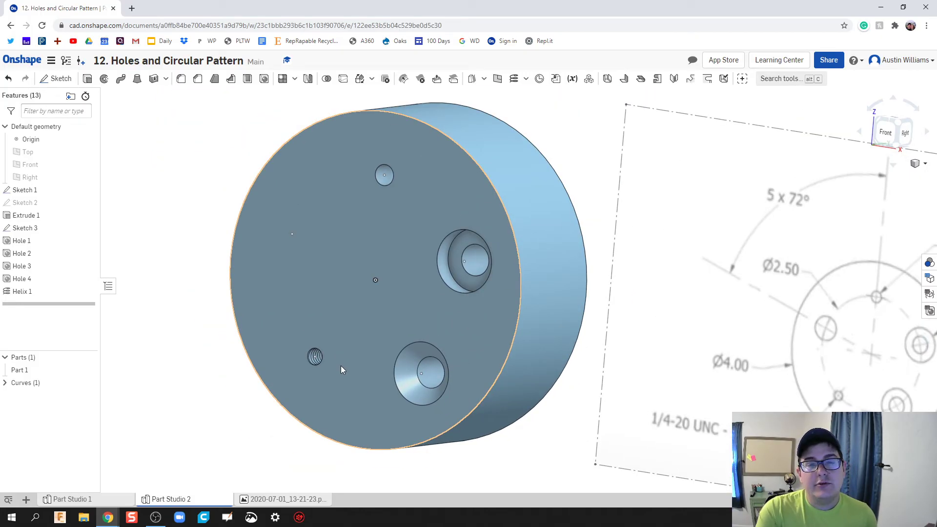
mouse_move(355, 349)
right_mouse_down()
mouse_move(381, 342)
mouse_move(373, 346)
right_mouse_up()
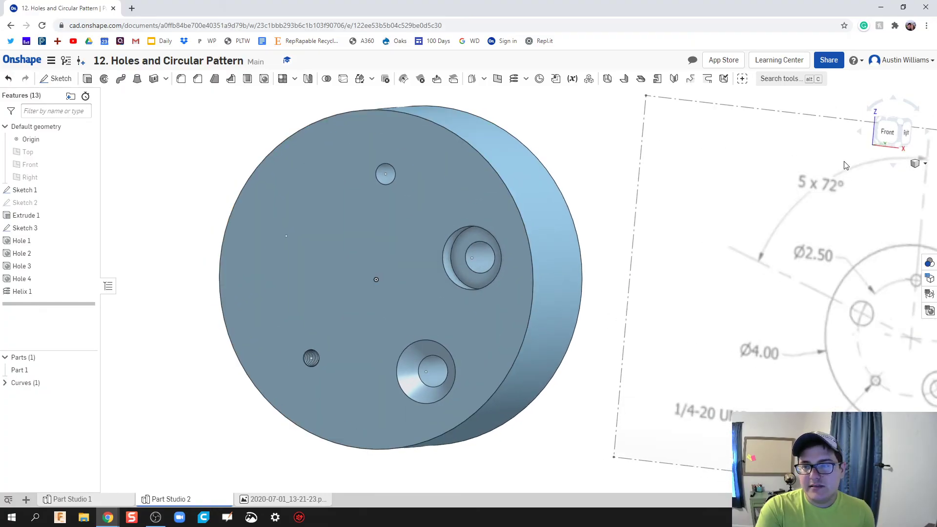
left_click(887, 131)
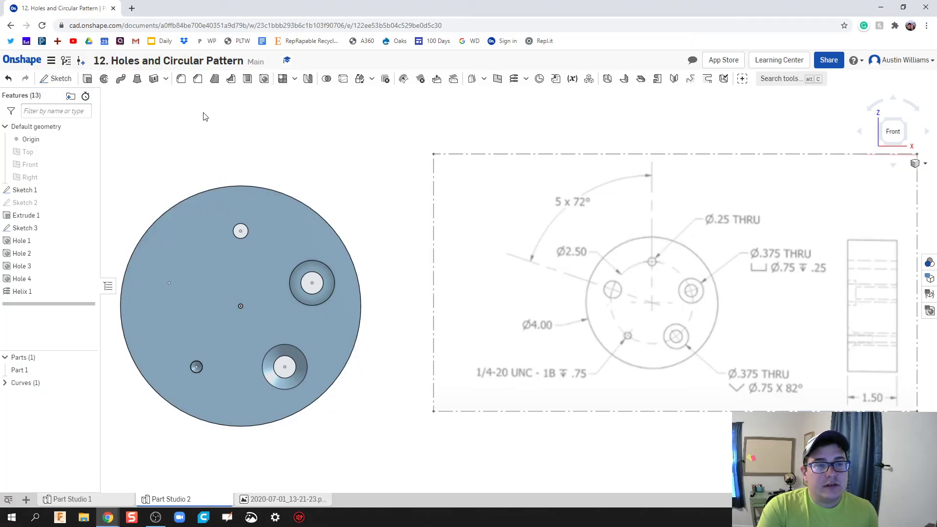
Step: Start a simple through hole at the disk's upper-left sketch point
left_click(264, 78)
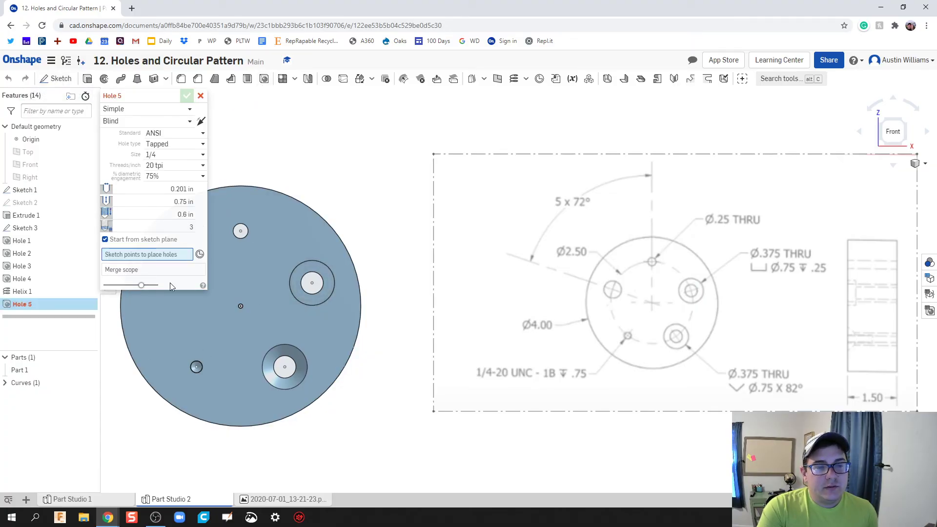
middle_click_drag(186, 289, 318, 274)
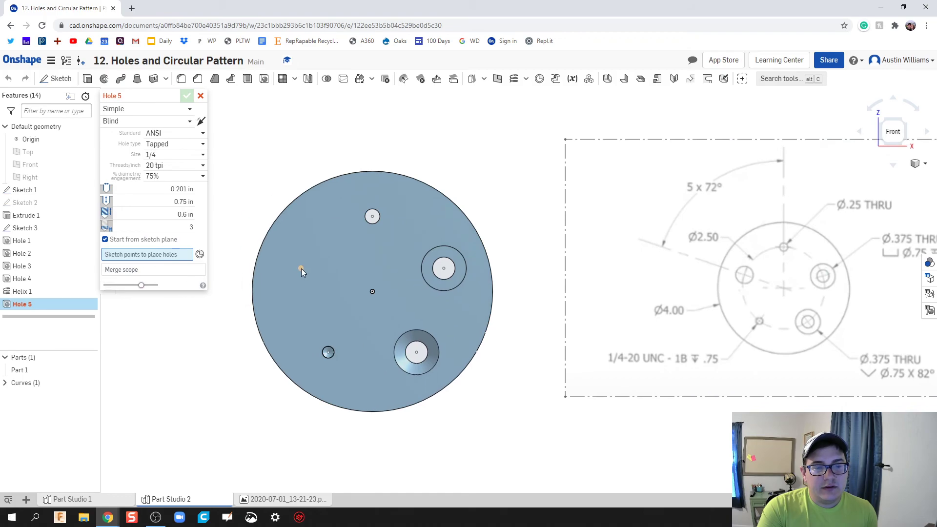
left_click(301, 269)
middle_click_drag(552, 306, 397, 301)
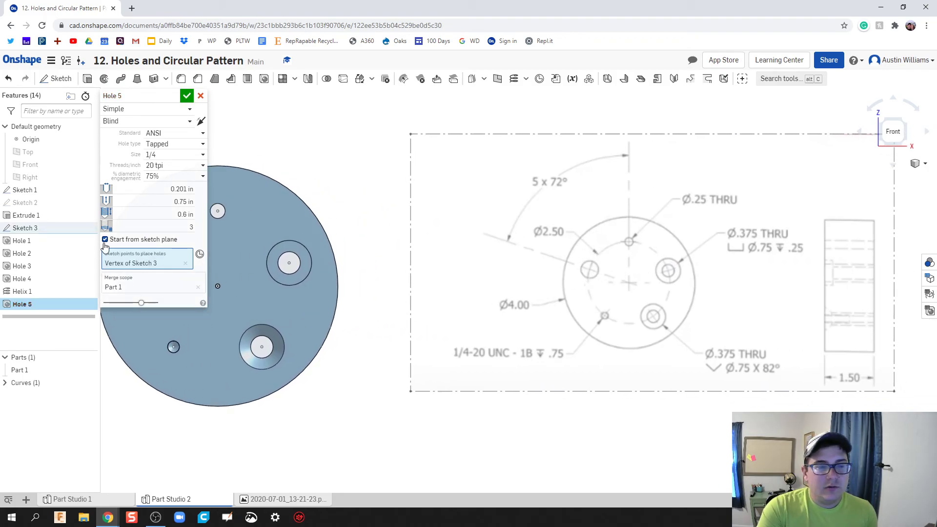
left_click(145, 109)
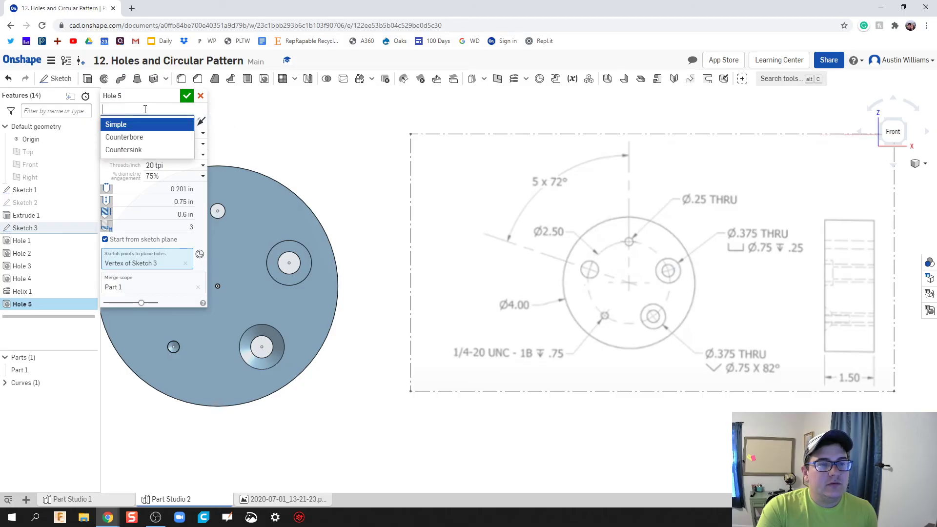
left_click(144, 124)
left_click(156, 122)
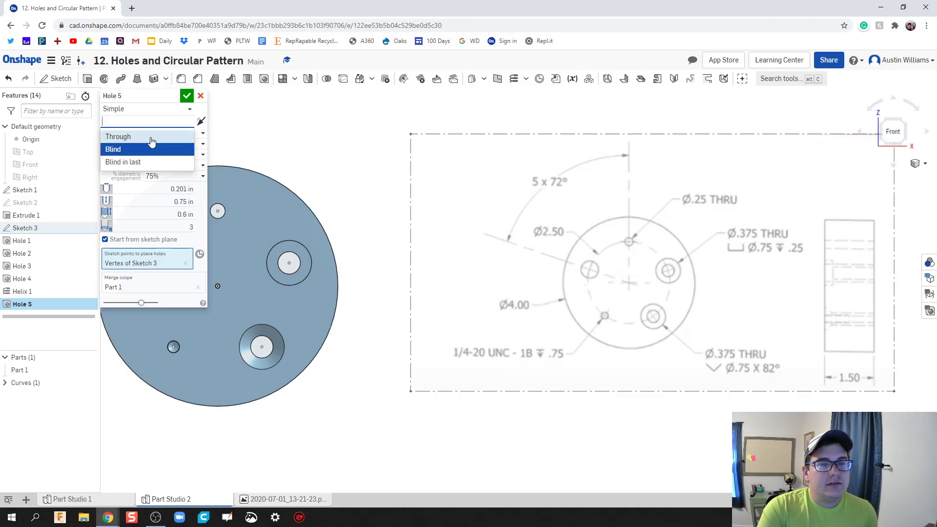
left_click(152, 137)
Step: Give the hole a Custom standard with 0.5 in diameter and accept Hole 5
left_click(183, 133)
left_click(176, 148)
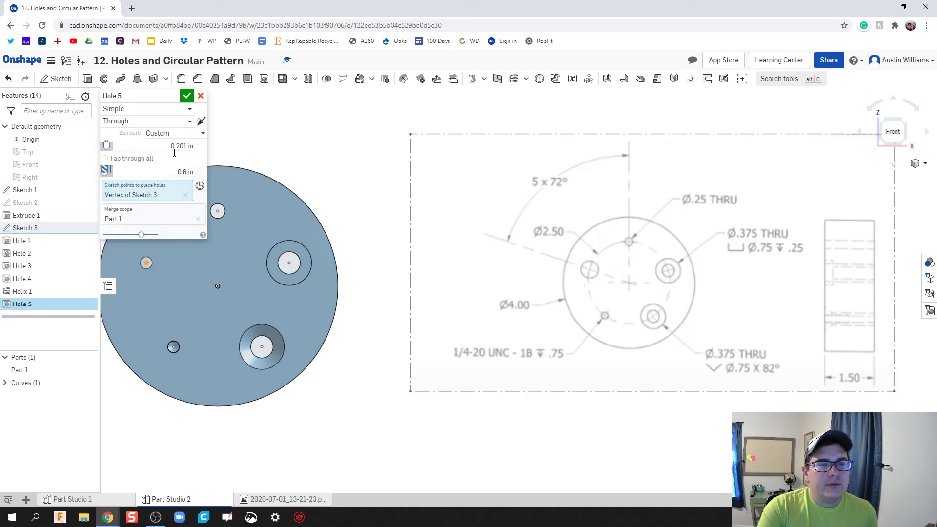
left_click(171, 146)
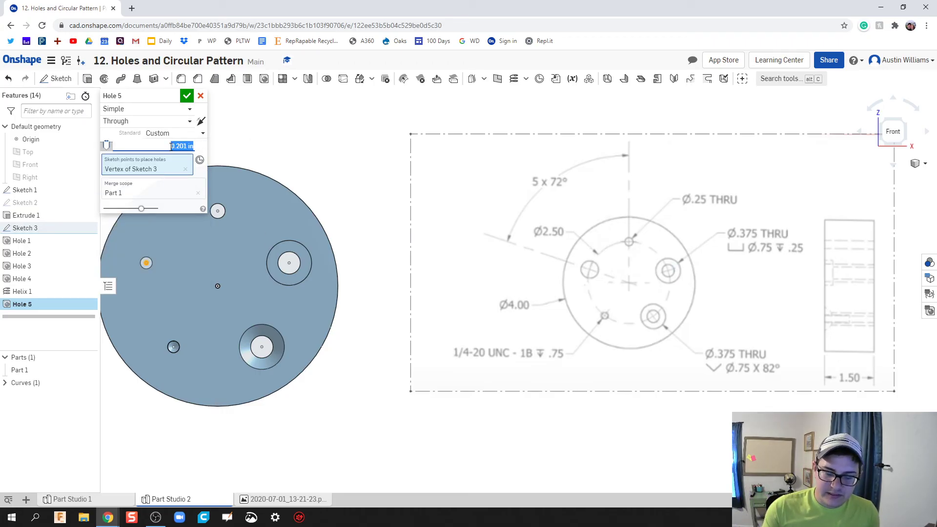
type("0.25")
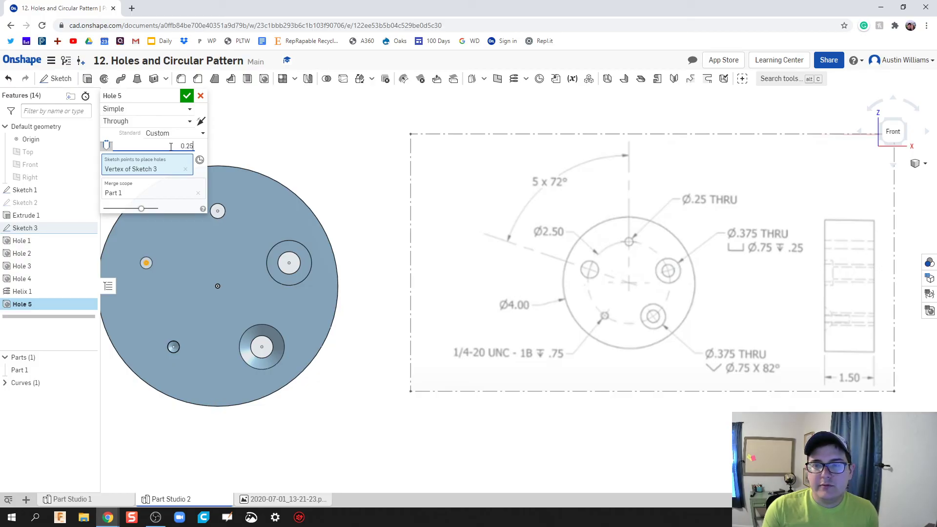
key("Return")
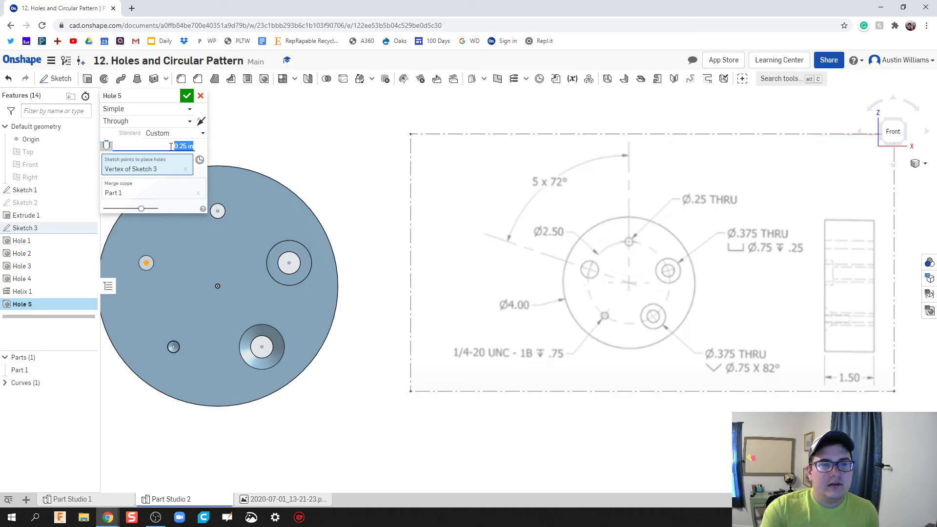
type("0.5")
key("Return")
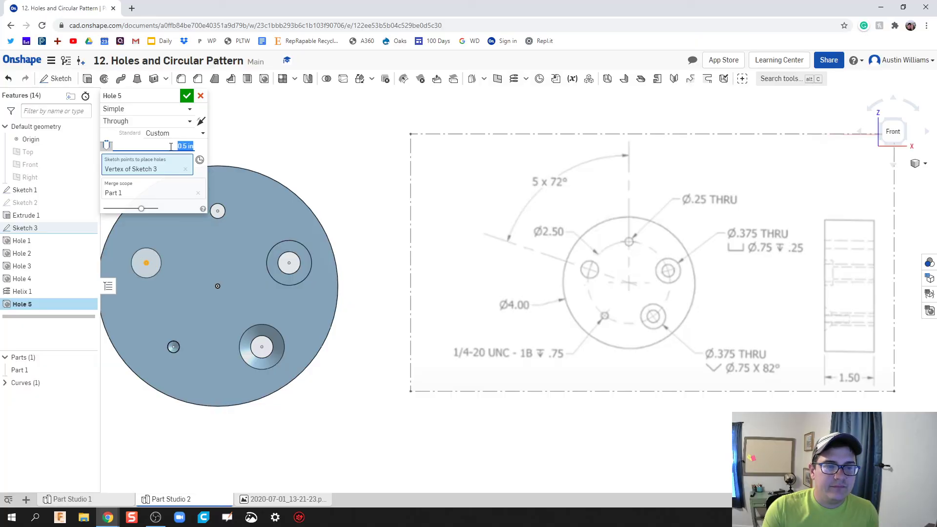
left_click(187, 95)
right_click_drag(109, 326, 169, 326)
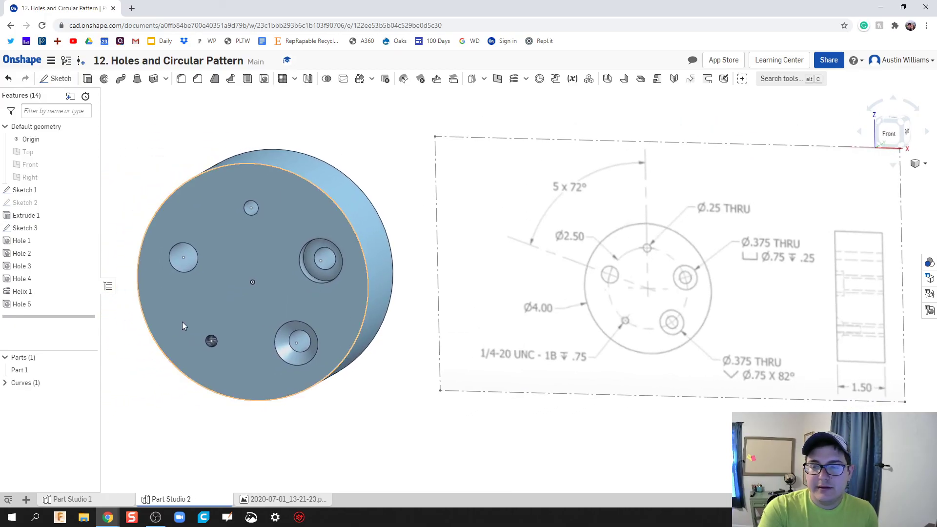
left_click(893, 137)
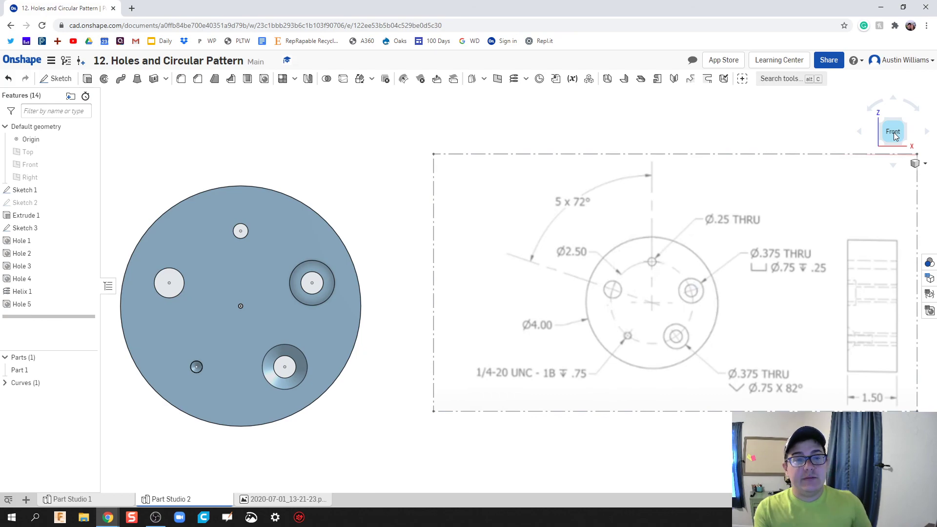